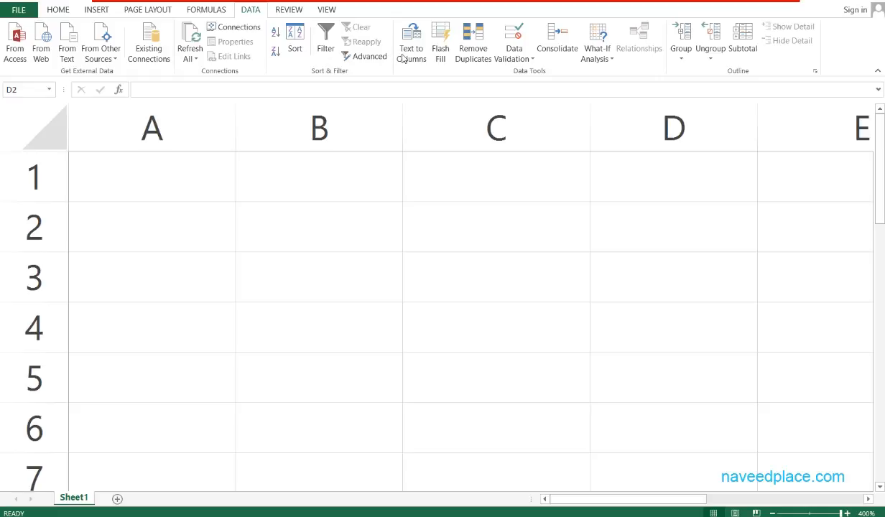
# Enter the text "SNO NAMES RANK CLASS" in cell A1
pyautogui.click(187, 165)
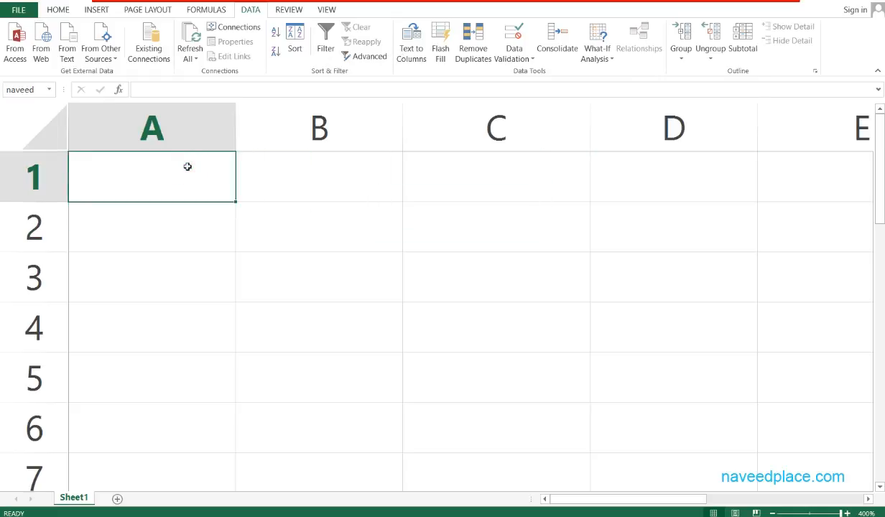
pyautogui.write('S')
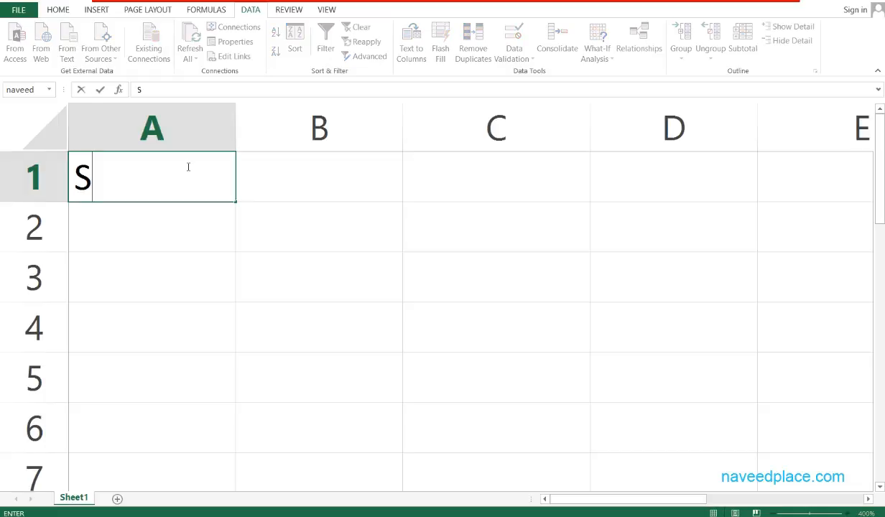
pyautogui.write('NO NA')
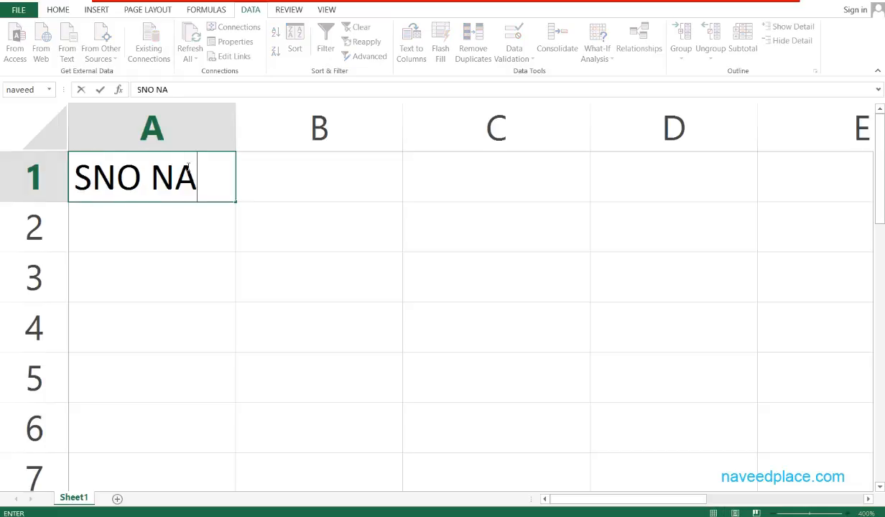
pyautogui.write('MES RAN')
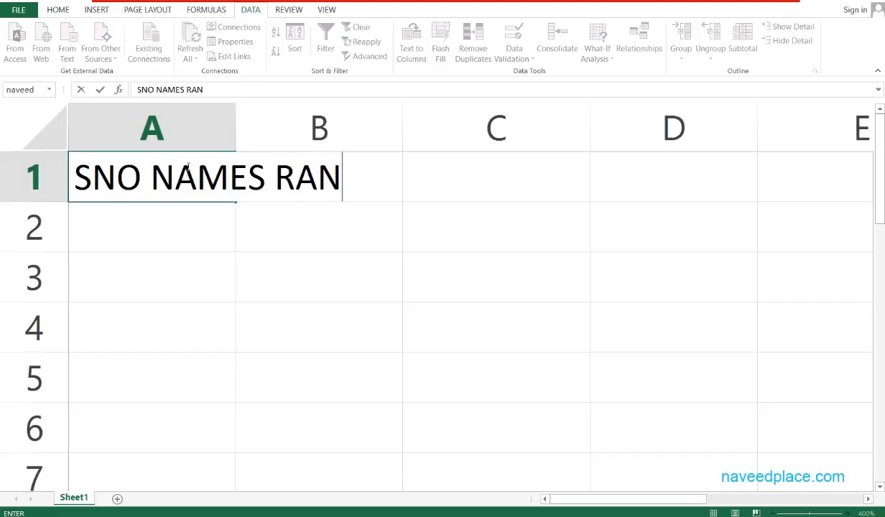
pyautogui.write('K CLASS')
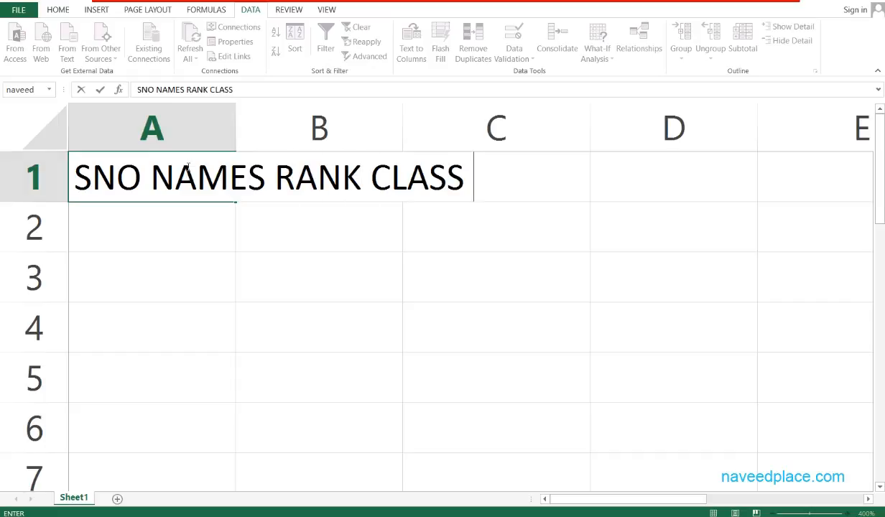
pyautogui.click(103, 278)
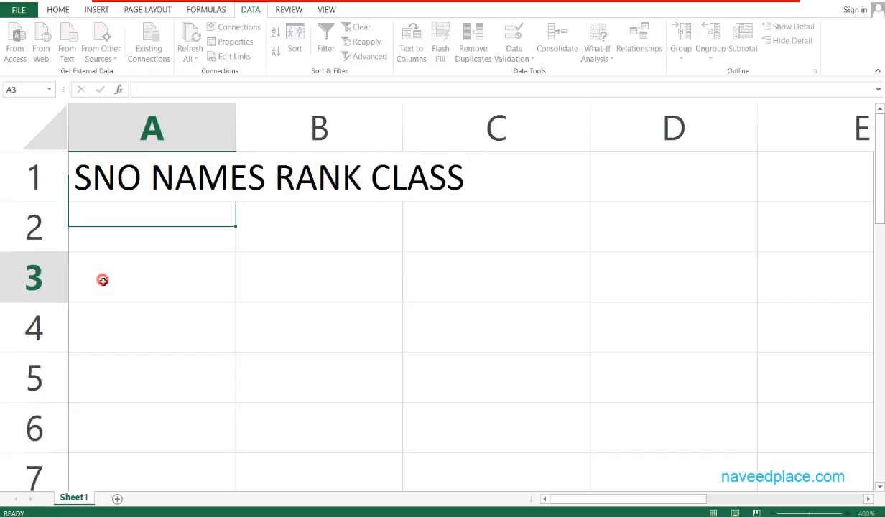
# Split the text in A1 into separate cells with Text to Columns, using fixed width and the General data format
pyautogui.click(166, 176)
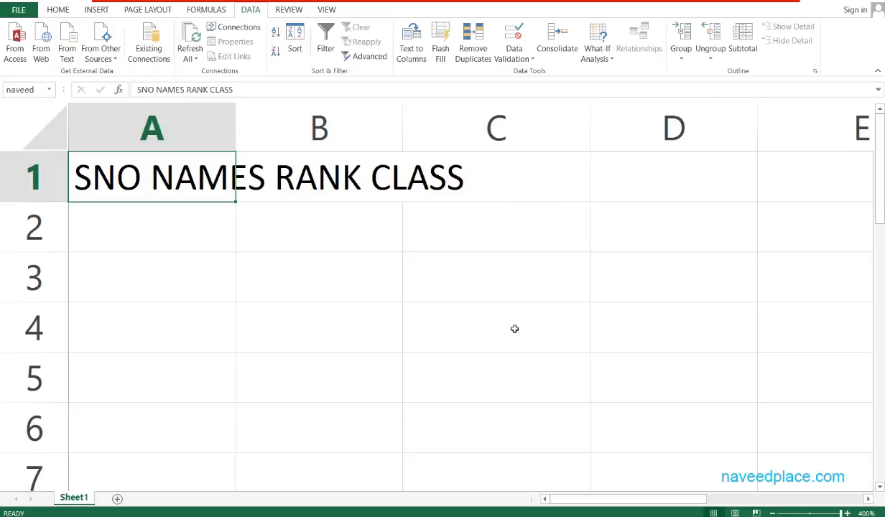
pyautogui.click(263, 306)
pyautogui.click(170, 196)
pyautogui.click(151, 219)
pyautogui.click(148, 184)
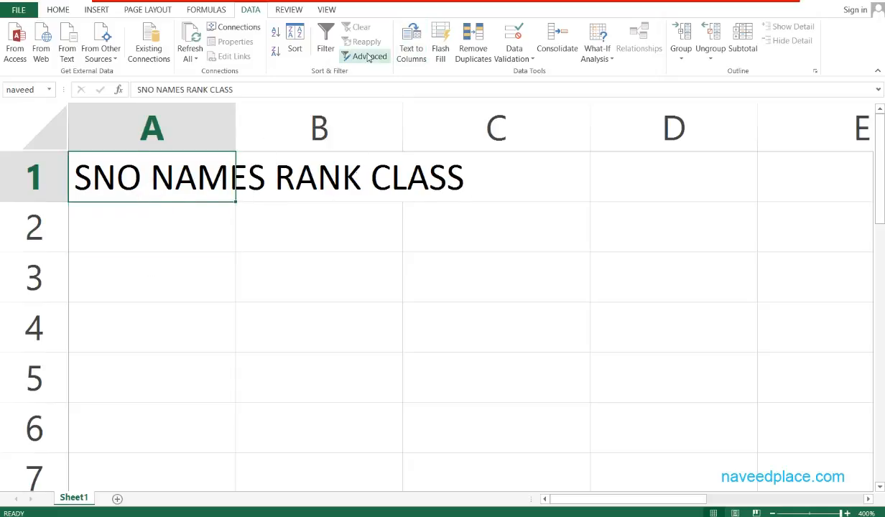
pyautogui.click(411, 50)
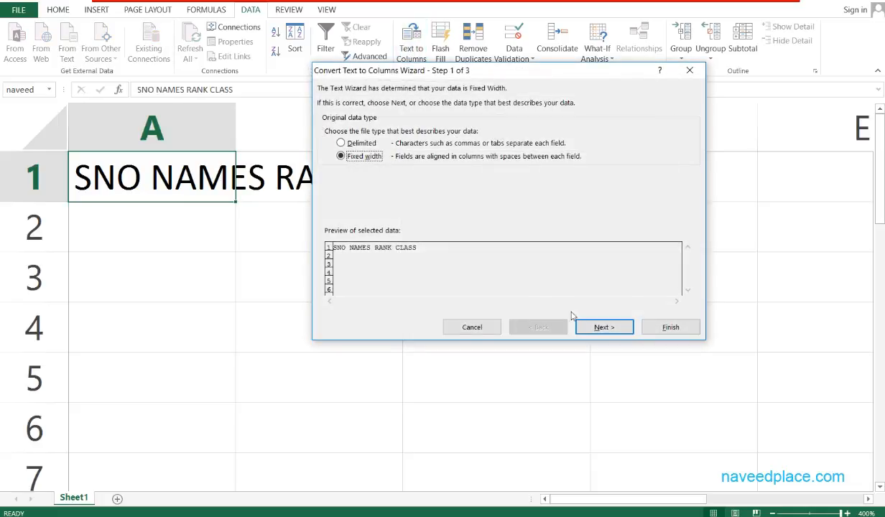
pyautogui.click(602, 327)
pyautogui.click(602, 327)
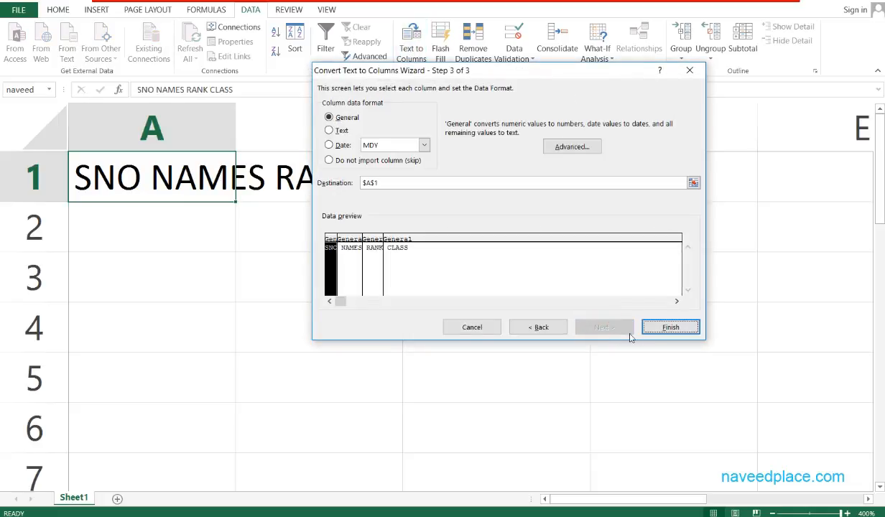
pyautogui.click(655, 328)
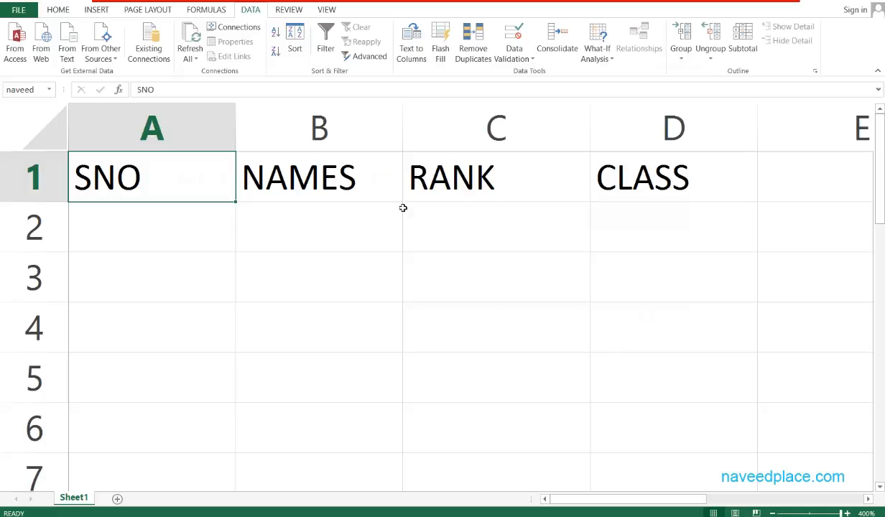
# Examine how the headings are distributed over cells A1 to D1
pyautogui.click(299, 186)
pyautogui.click(162, 178)
pyautogui.click(334, 194)
pyautogui.click(491, 191)
pyautogui.click(680, 170)
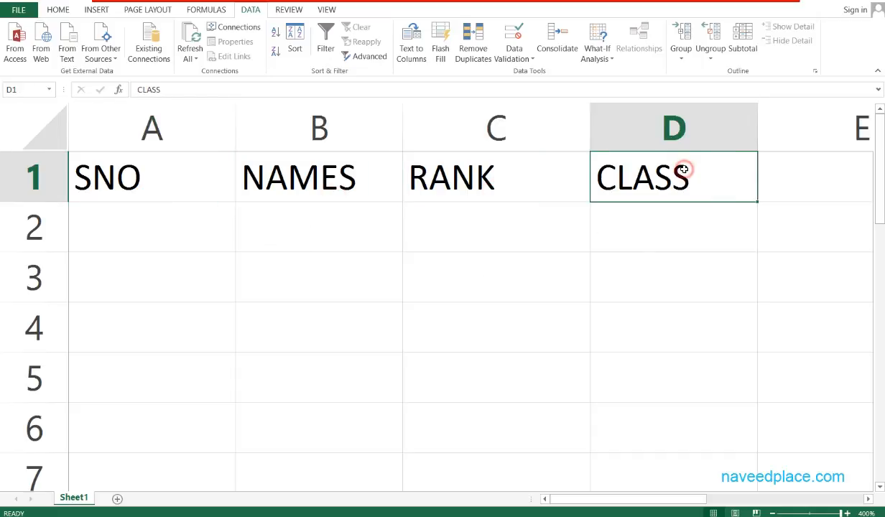
pyautogui.click(529, 199)
pyautogui.click(329, 193)
pyautogui.click(267, 237)
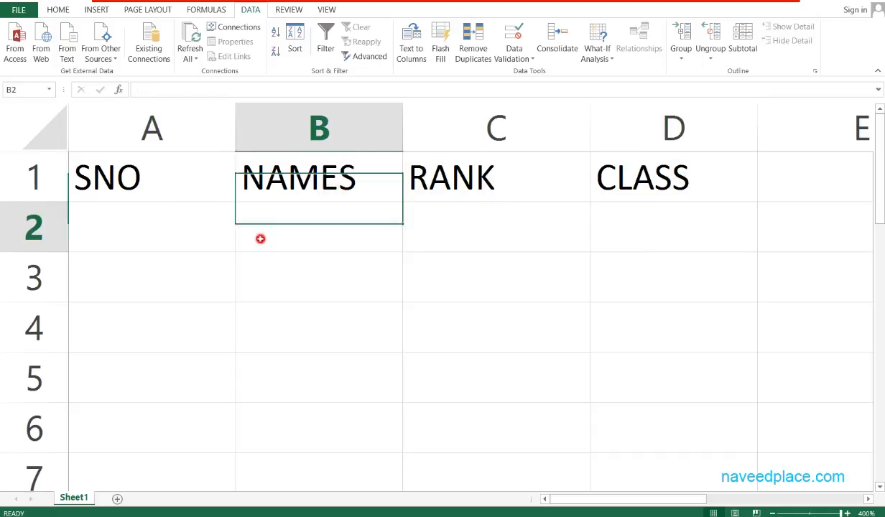
pyautogui.click(197, 181)
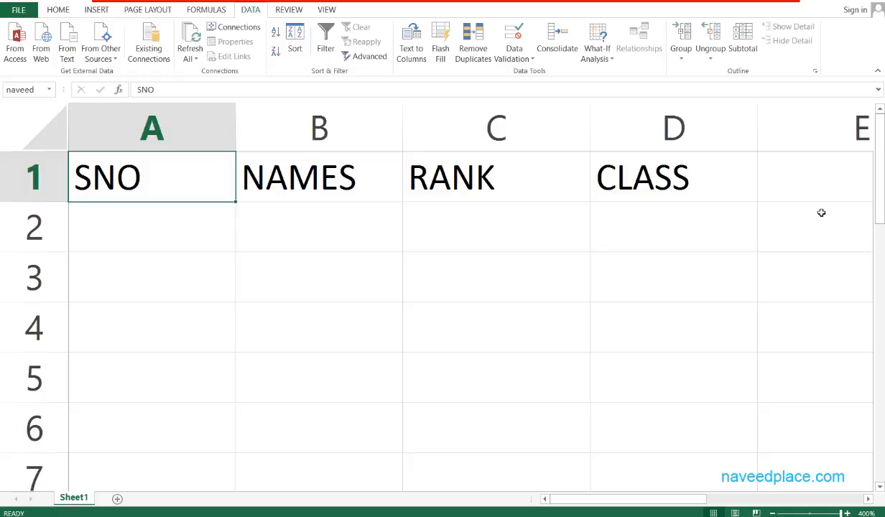
pyautogui.click(792, 189)
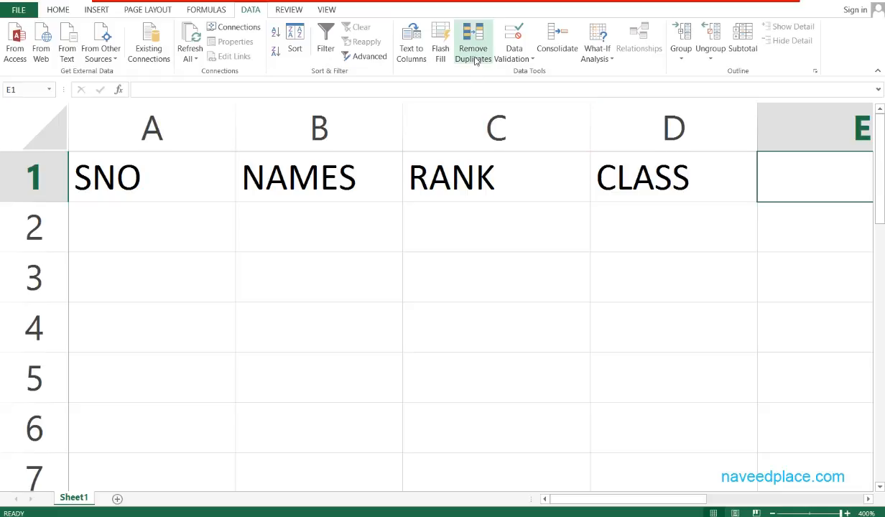
# Enter the same first name in cells A2 and A3 to create a duplicate entry
pyautogui.click(207, 247)
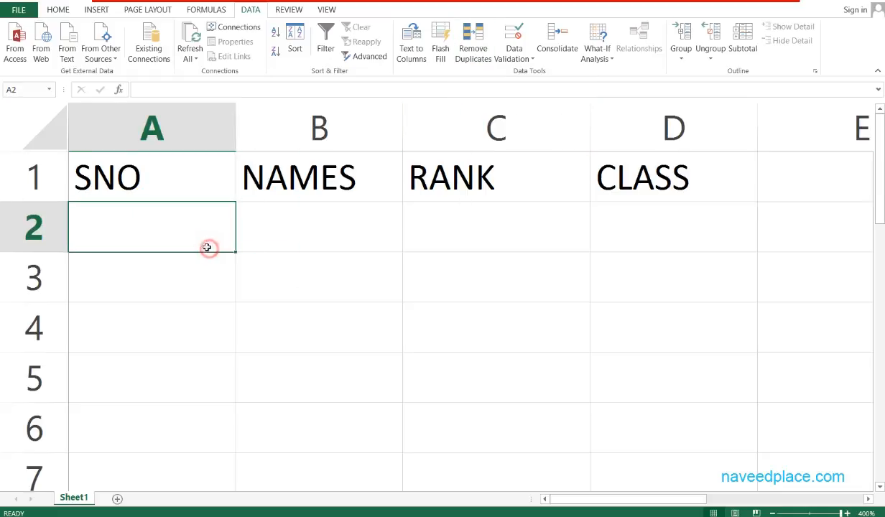
pyautogui.write('NAVEED')
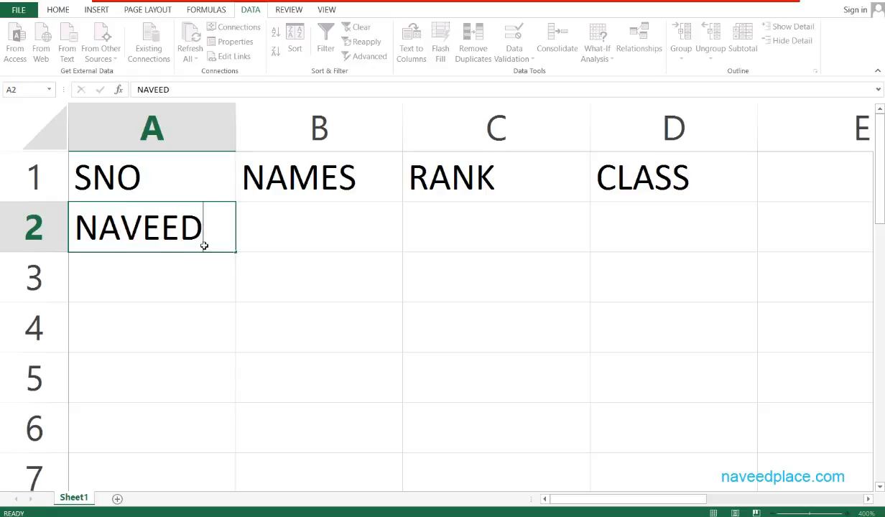
pyautogui.press('Return')
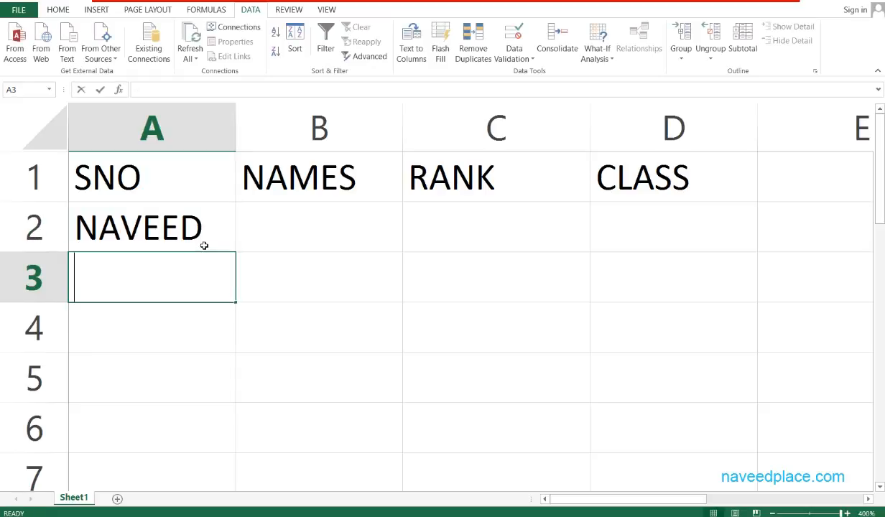
pyautogui.write('NAV')
pyautogui.press('Return')
# Remove duplicates from A1:B5 based on Column A and Column B, and undo the removal
pyautogui.moveTo(221, 194); pyautogui.dragTo(332, 388)
pyautogui.click(474, 45)
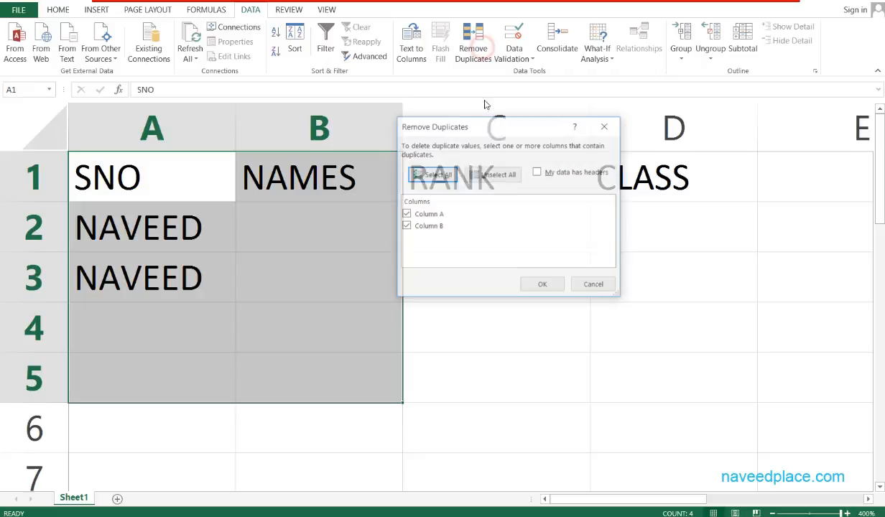
pyautogui.click(542, 284)
pyautogui.click(439, 297)
pyautogui.click(439, 297)
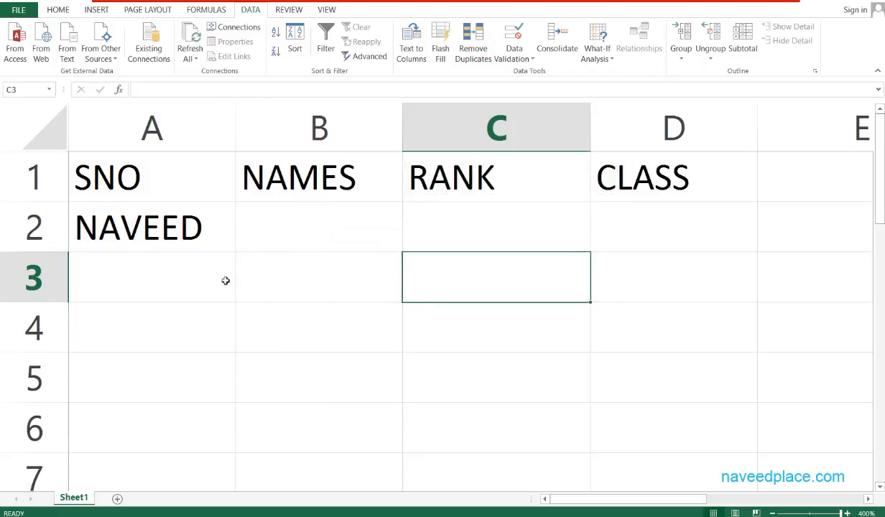
pyautogui.hotkey('ctrl', 'z')
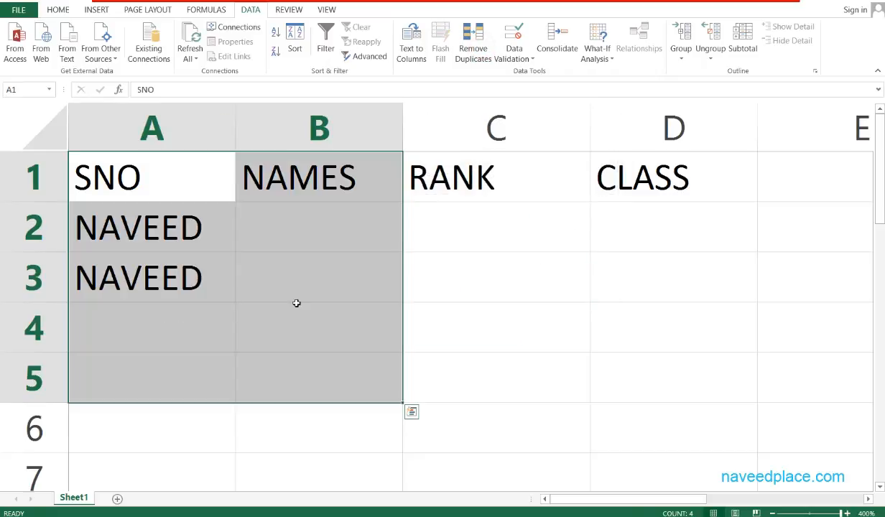
# Remove the duplicate values from range A1:B5, comparing both Column A and Column B
pyautogui.click(474, 42)
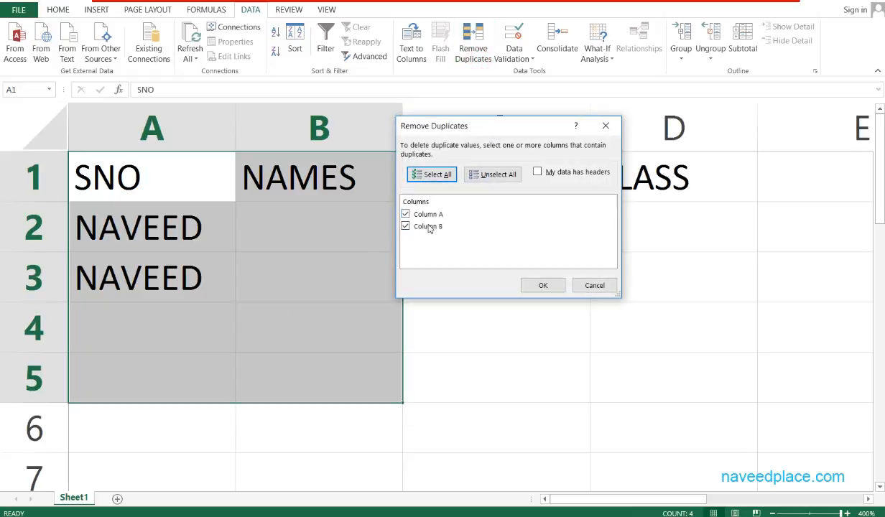
pyautogui.click(543, 286)
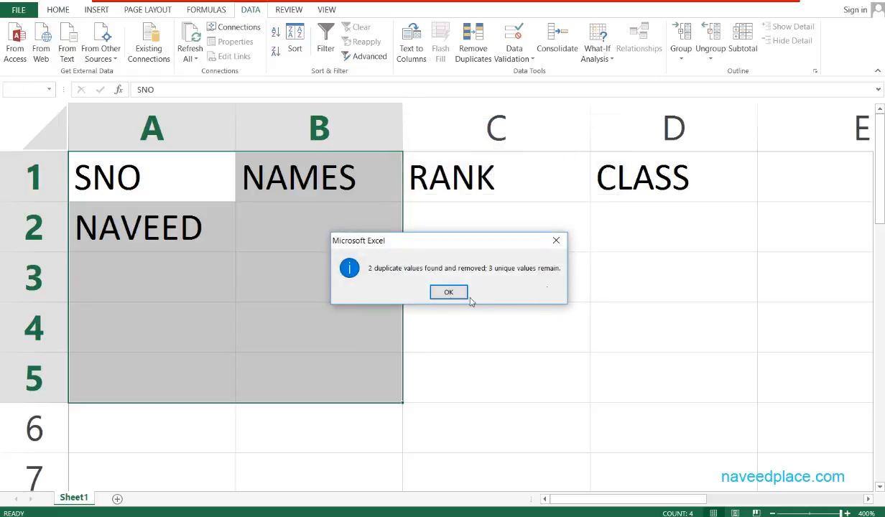
pyautogui.click(445, 293)
pyautogui.click(157, 288)
pyautogui.click(143, 240)
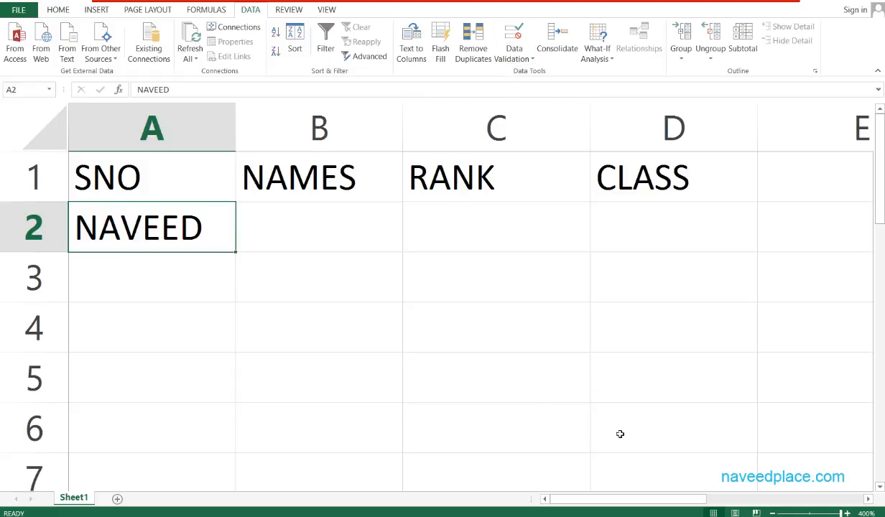
# View the allowed value types in the Data Validation settings for cell A2, and close them without changes
pyautogui.scroll(-6, 524, 408)
pyautogui.scroll(-3, 525, 409)
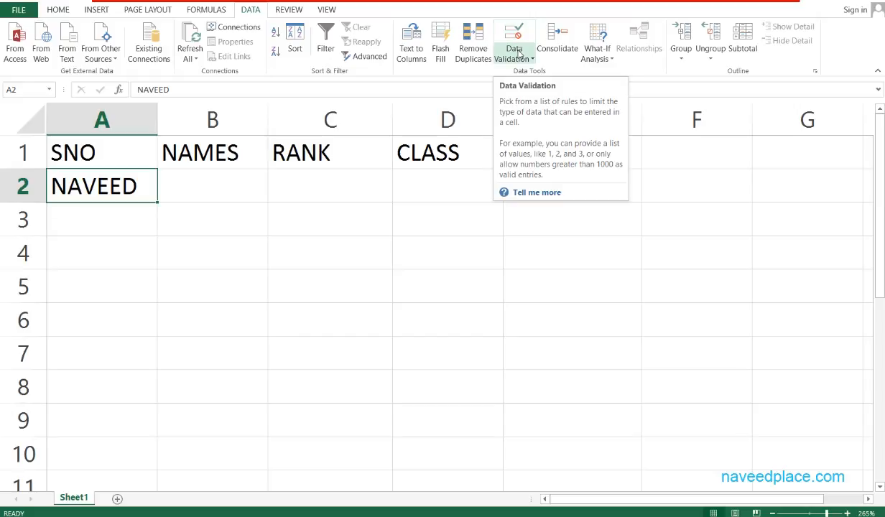
pyautogui.click(519, 57)
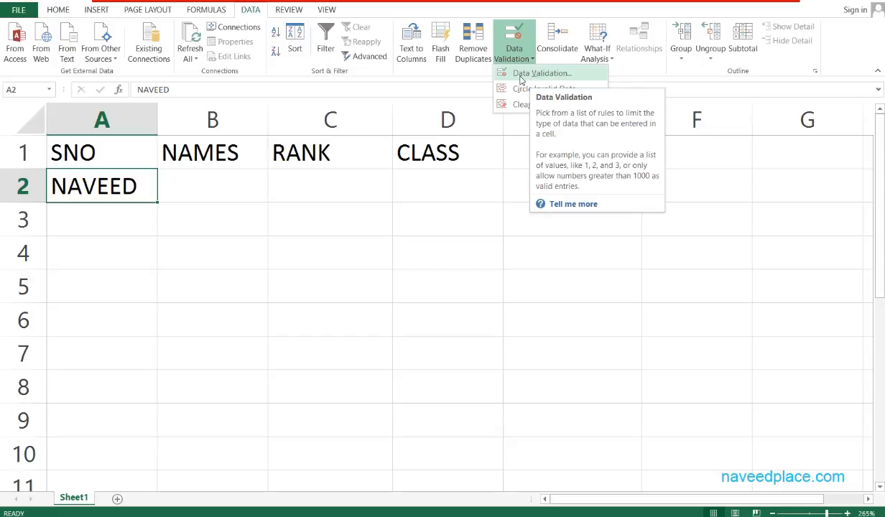
pyautogui.click(521, 75)
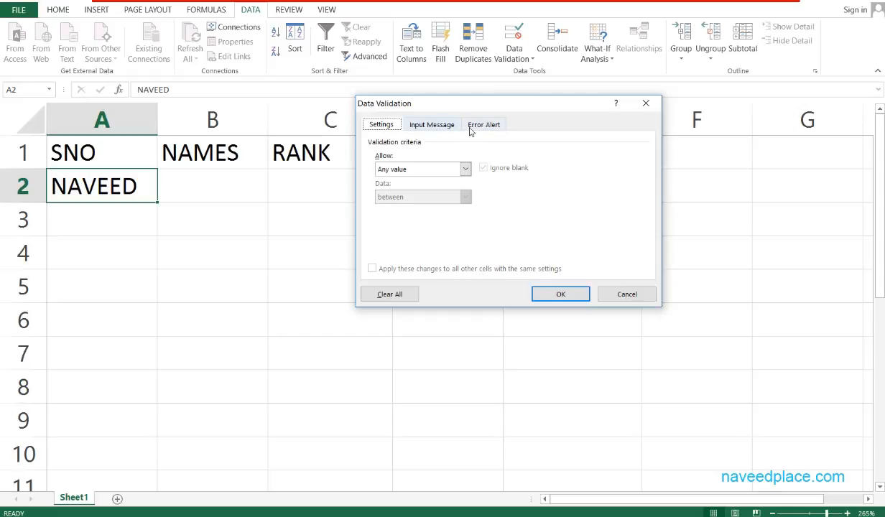
pyautogui.click(424, 174)
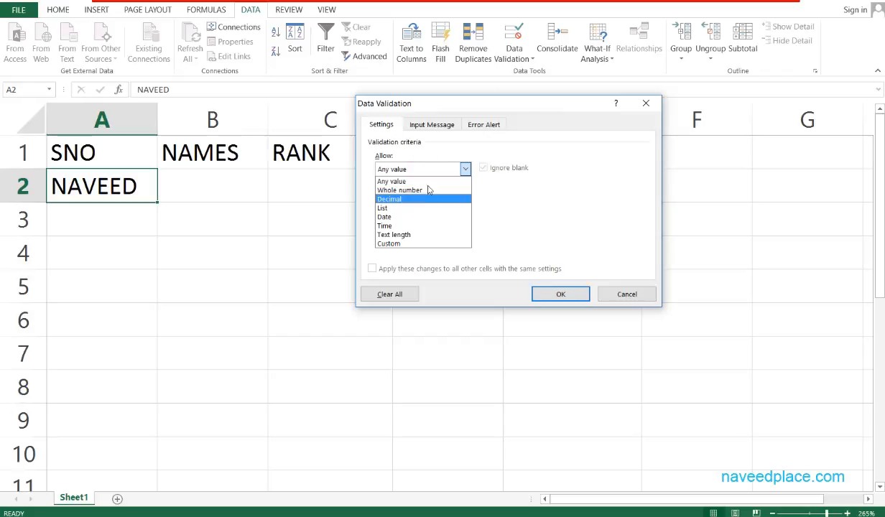
pyautogui.click(641, 117)
pyautogui.click(91, 373)
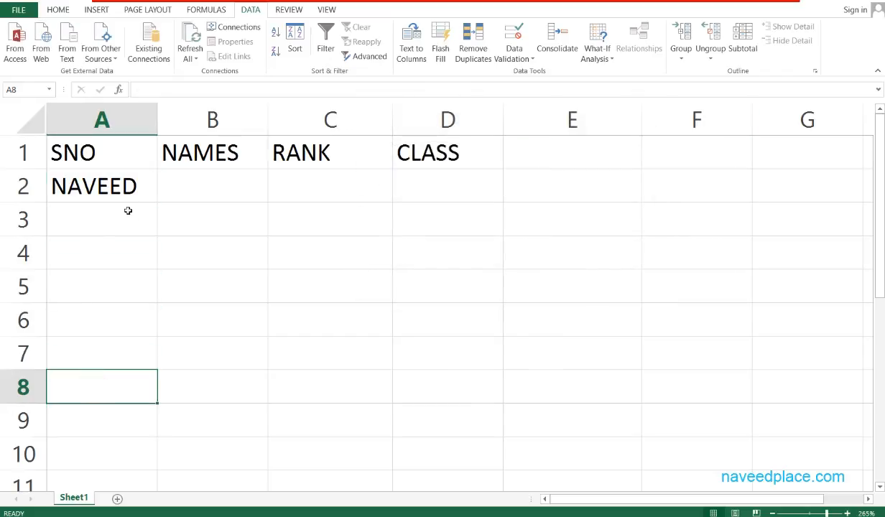
# Clear the entry in A2 and the headings in B1, C1 and D1, keeping only SNO in A1
pyautogui.click(117, 187)
pyautogui.press('Delete')
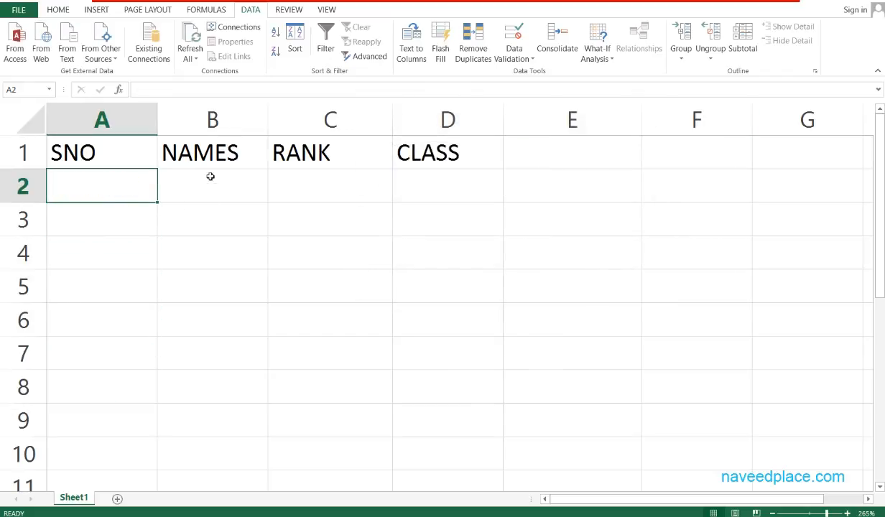
pyautogui.moveTo(208, 151); pyautogui.dragTo(572, 153)
pyautogui.press('BackSpace')
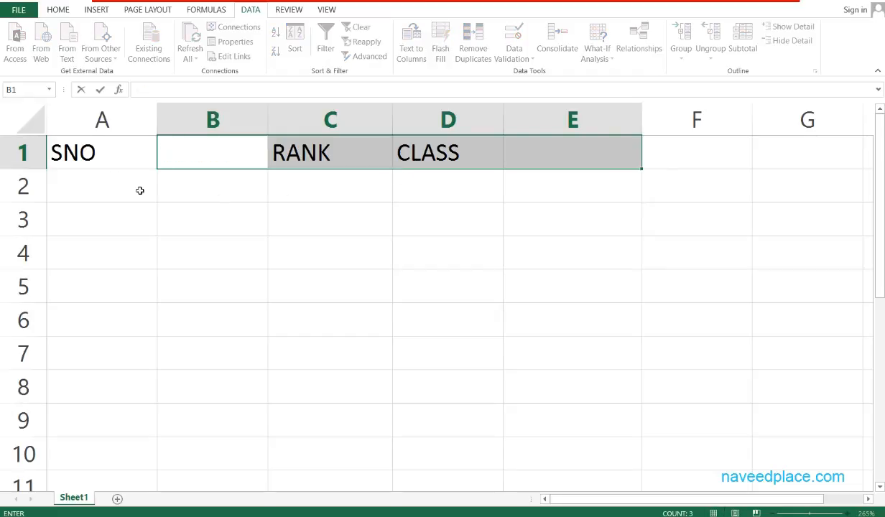
pyautogui.click(195, 221)
pyautogui.click(300, 147)
pyautogui.press('BackSpace')
pyautogui.click(424, 149)
pyautogui.press('Delete')
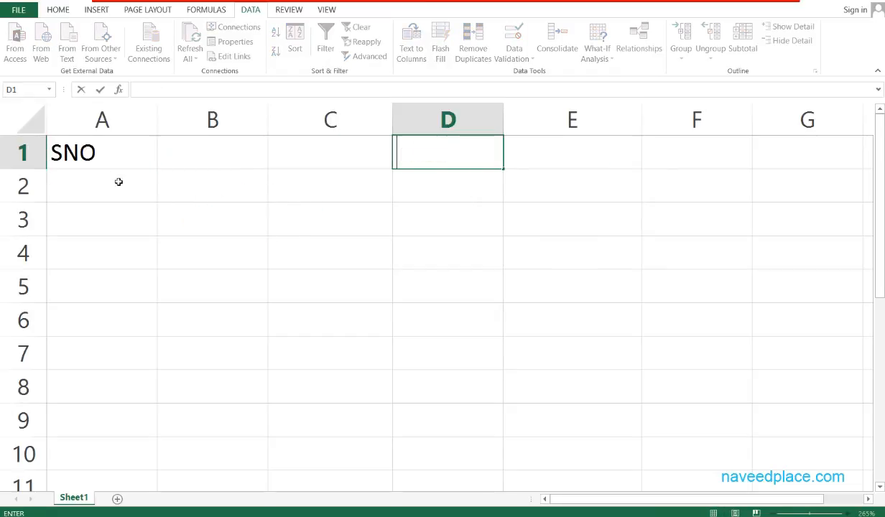
pyautogui.moveTo(109, 151); pyautogui.dragTo(112, 442)
pyautogui.click(110, 449)
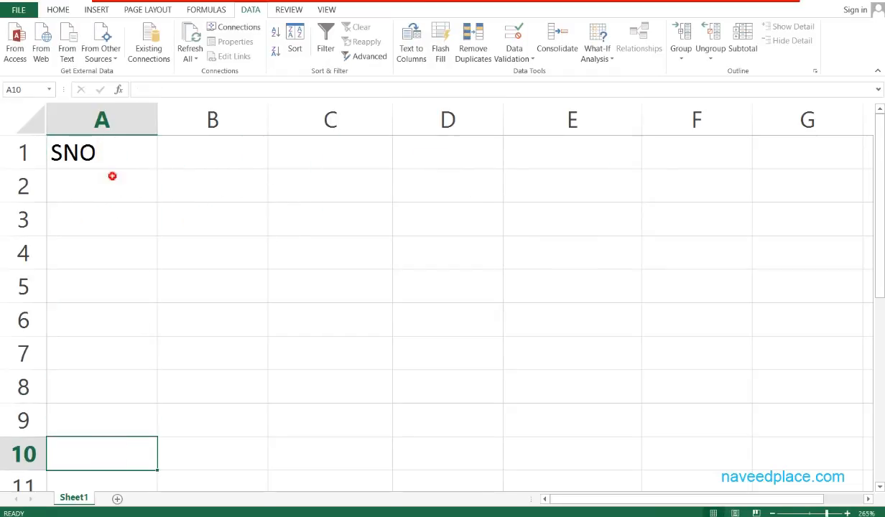
pyautogui.click(113, 173)
pyautogui.write('1')
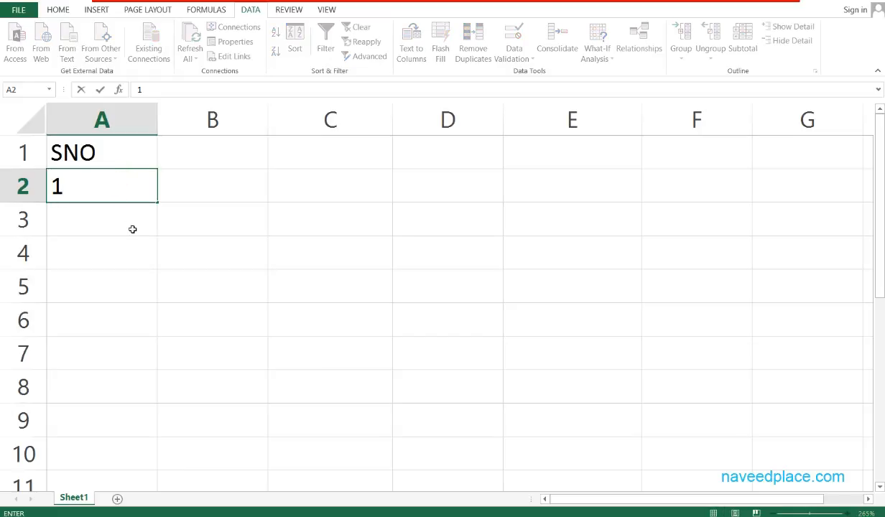
pyautogui.press('Escape')
# Restrict cells A1:A10 with Data Validation to whole numbers between a minimum of 1 and a maximum of 3
pyautogui.click(109, 245)
pyautogui.moveTo(98, 144); pyautogui.dragTo(100, 454)
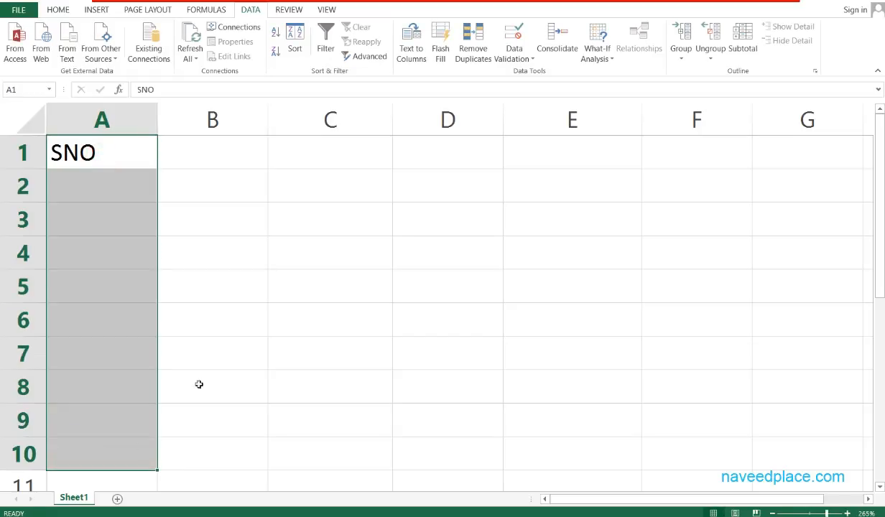
pyautogui.click(511, 58)
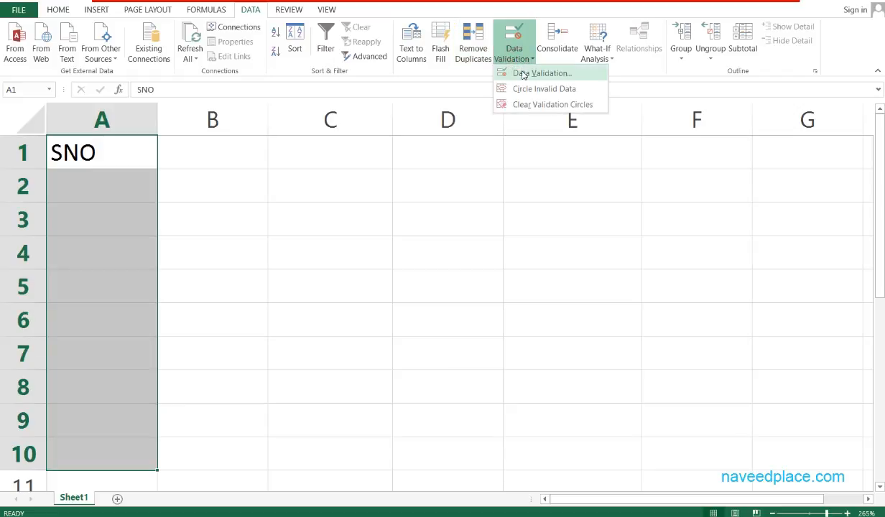
pyautogui.click(524, 74)
pyautogui.click(452, 171)
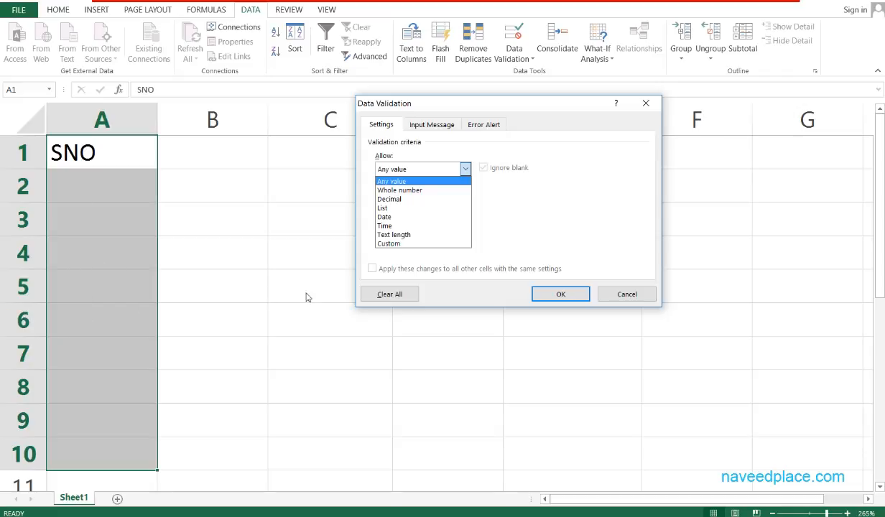
pyautogui.click(395, 190)
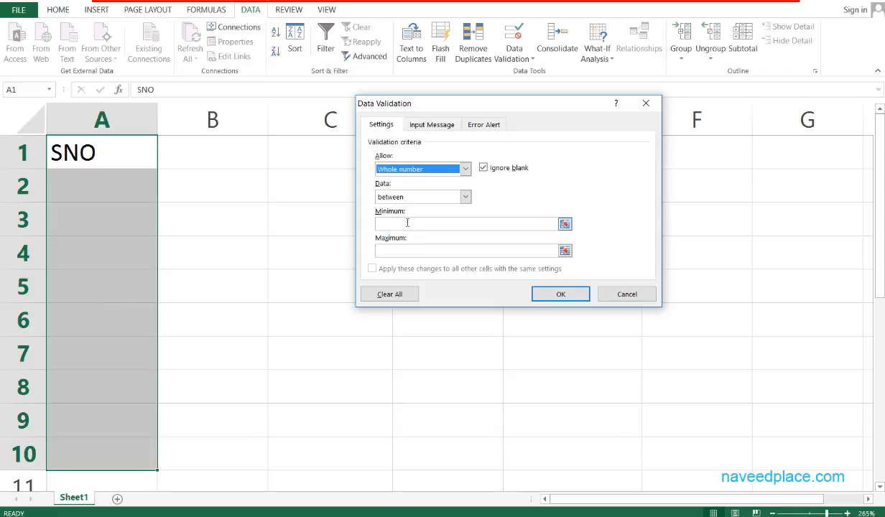
pyautogui.click(393, 223)
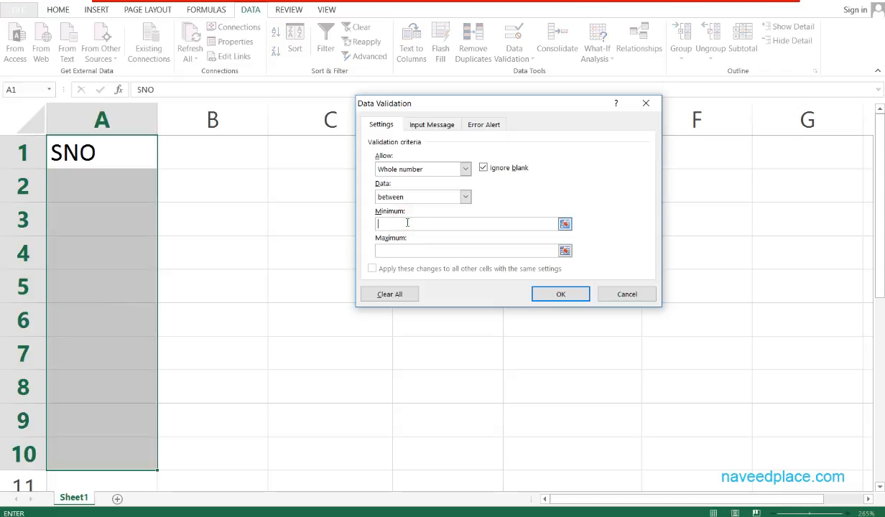
pyautogui.write('1')
pyautogui.click(392, 251)
pyautogui.click(432, 126)
pyautogui.click(477, 125)
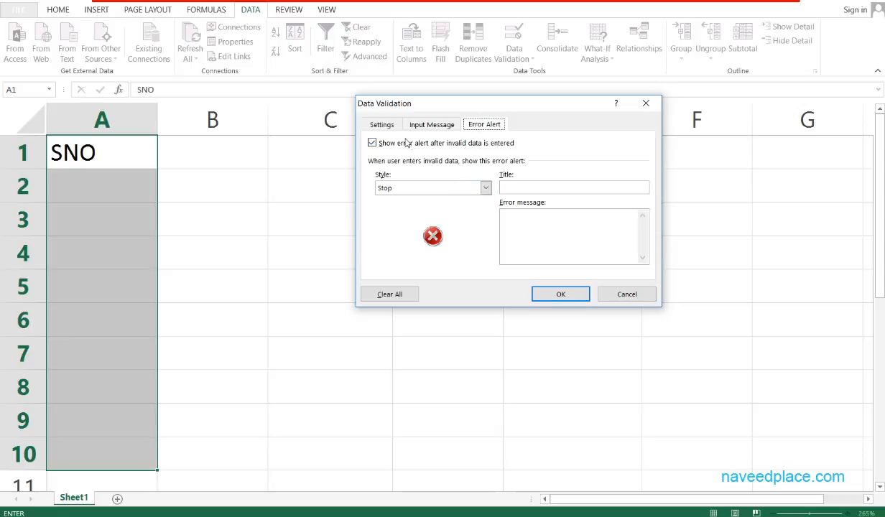
pyautogui.click(376, 124)
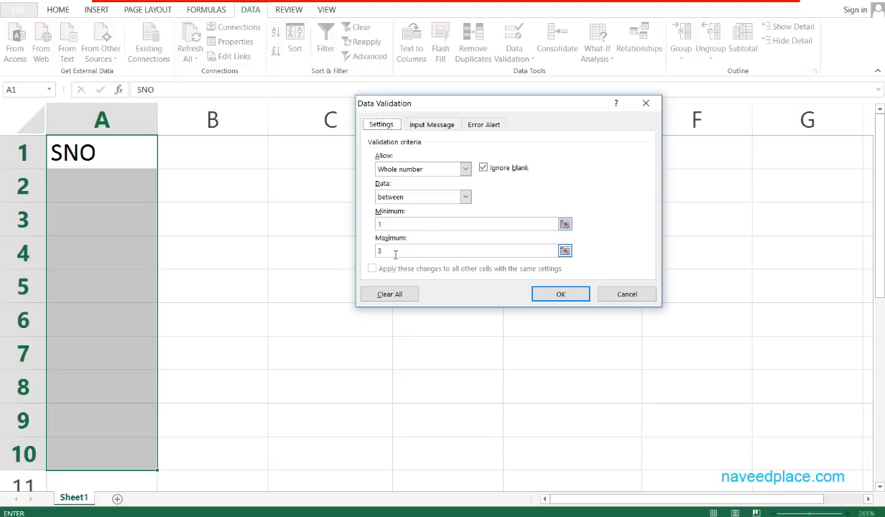
# Give the validation rule a Stop error alert titled ARROW with a string of random letters as its error message, and apply the rule
pyautogui.click(469, 125)
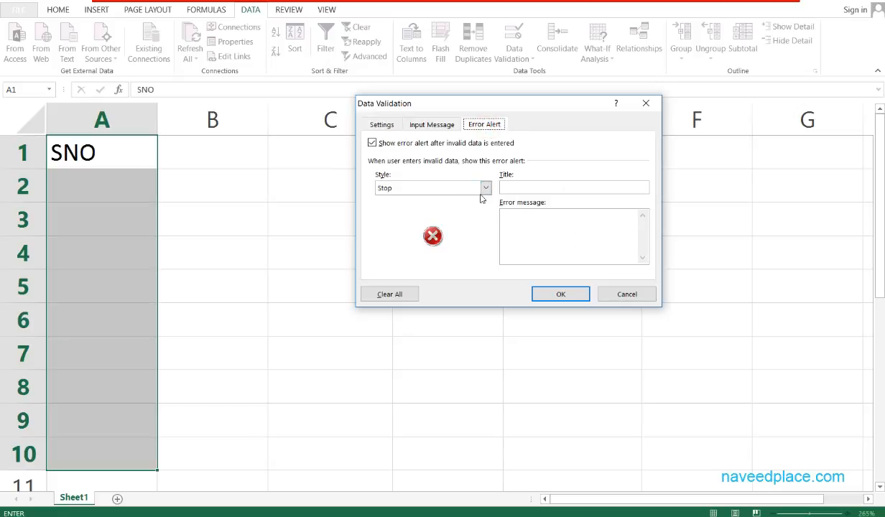
pyautogui.click(457, 189)
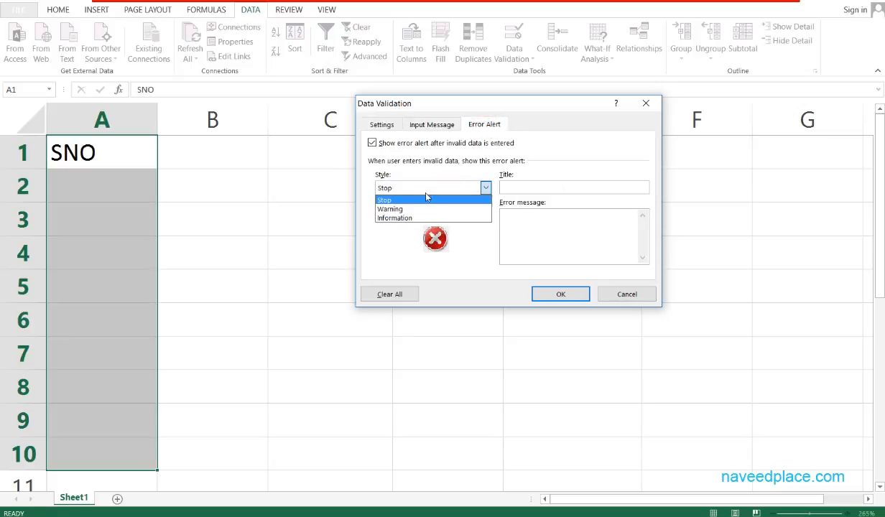
pyautogui.click(389, 199)
pyautogui.click(560, 186)
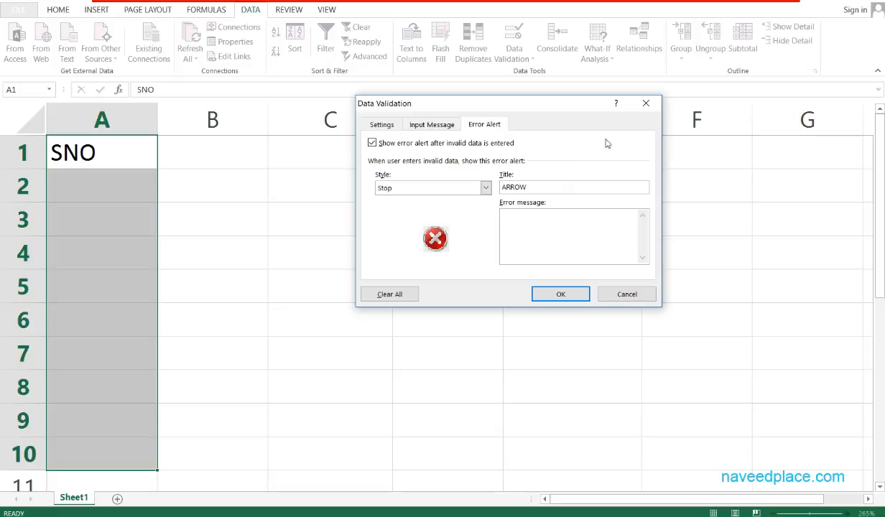
pyautogui.click(557, 238)
pyautogui.write('bhSNKNSKNSKNKLSNKLSNKLN')
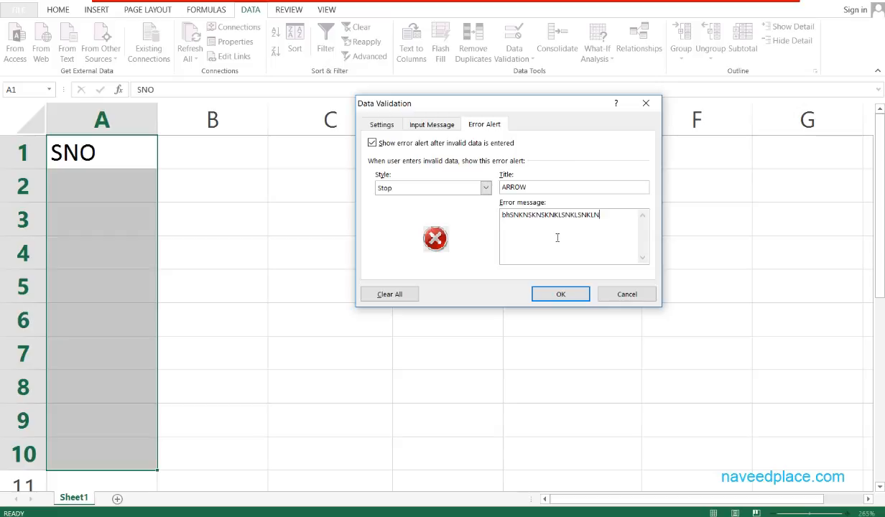
pyautogui.write('KLDNSKLNDKLNNSNDKLNSKLDNSKLNDKLSNLKNSKLND')
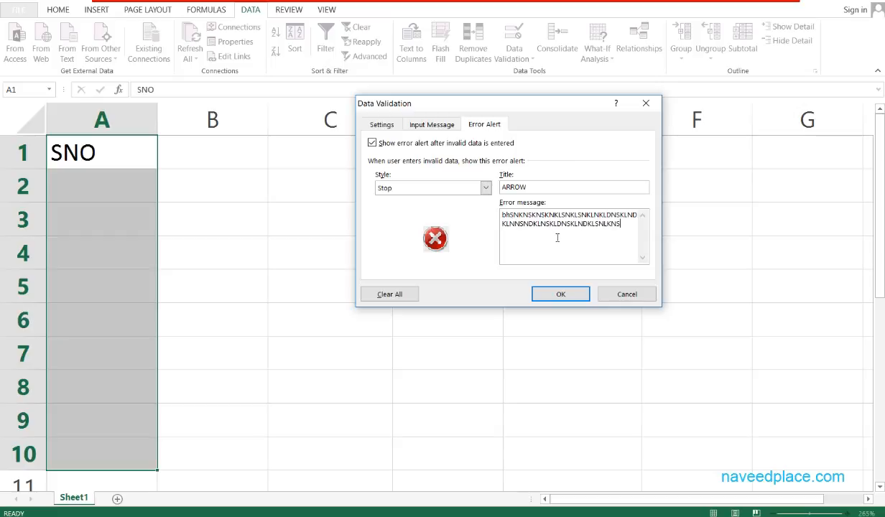
pyautogui.click(561, 294)
# Enter 1, 2 and 3 in cells A2, A3 and A4 under the SNO heading
pyautogui.click(111, 207)
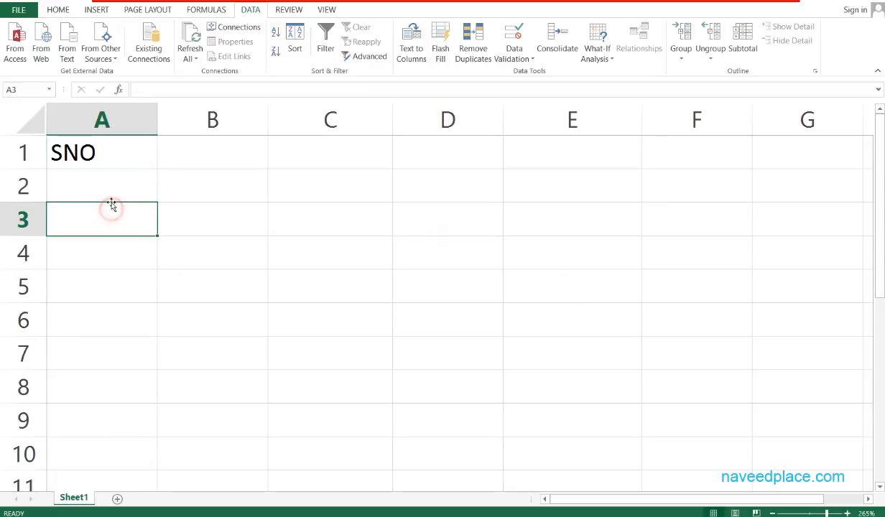
pyautogui.click(106, 188)
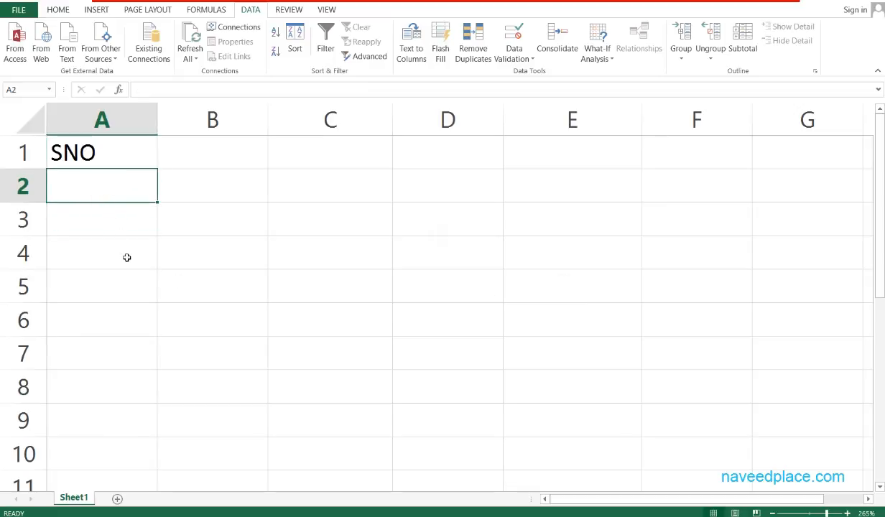
pyautogui.write('1')
pyautogui.press('Return')
pyautogui.write('2')
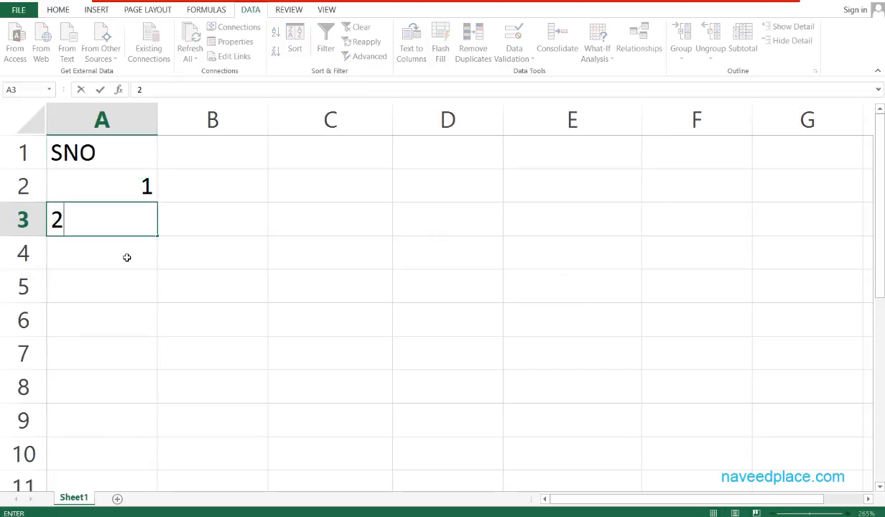
pyautogui.press('Return')
pyautogui.write('3')
pyautogui.press('Return')
# Try to enter 4 in cell A5 to test the upper limit, and dismiss the error alert
pyautogui.write('4')
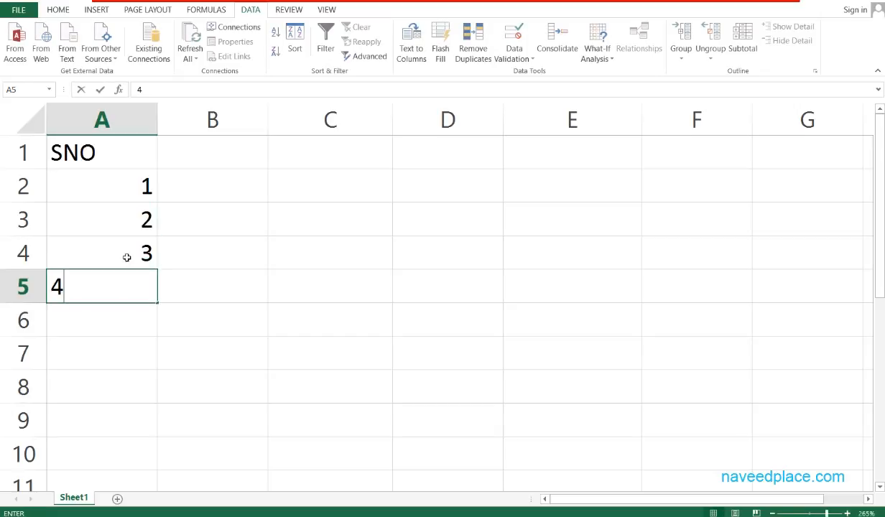
pyautogui.press('Return')
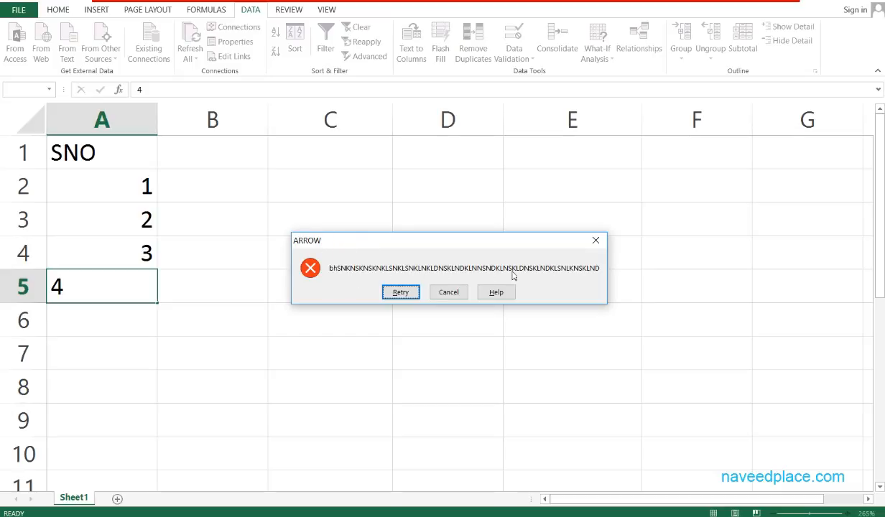
pyautogui.click(596, 241)
# Clear the numbers from cells A2:A4, keeping the SNO heading
pyautogui.moveTo(138, 193); pyautogui.dragTo(137, 263)
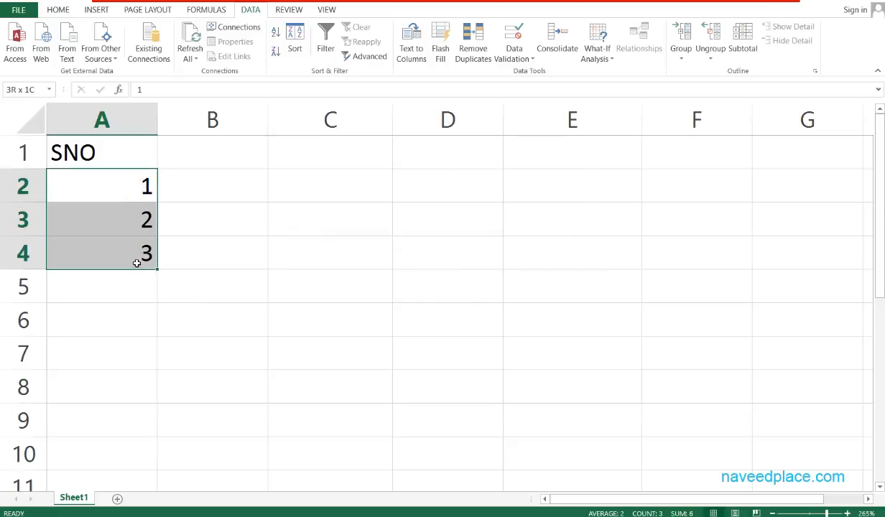
pyautogui.click(138, 257)
pyautogui.hotkey('shift', 'Up')
pyautogui.hotkey('shift', 'Up')
pyautogui.hotkey('shift', 'Up')
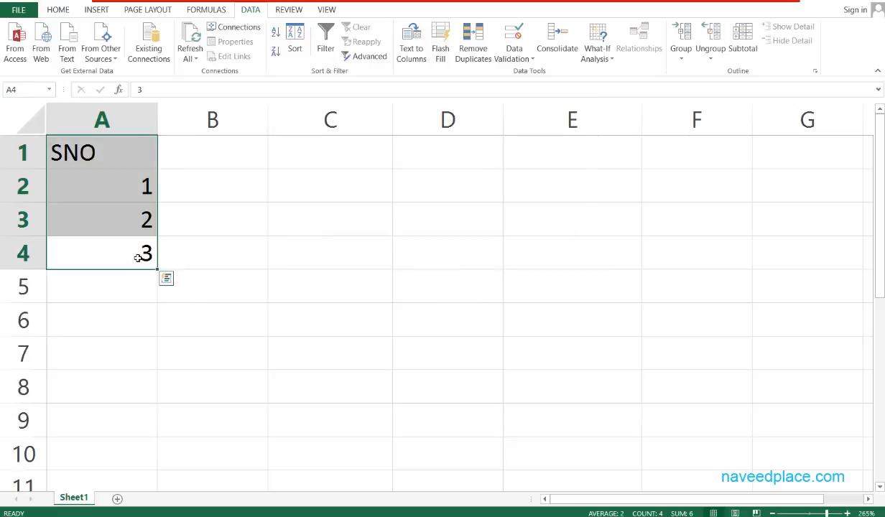
pyautogui.moveTo(142, 182); pyautogui.dragTo(146, 259)
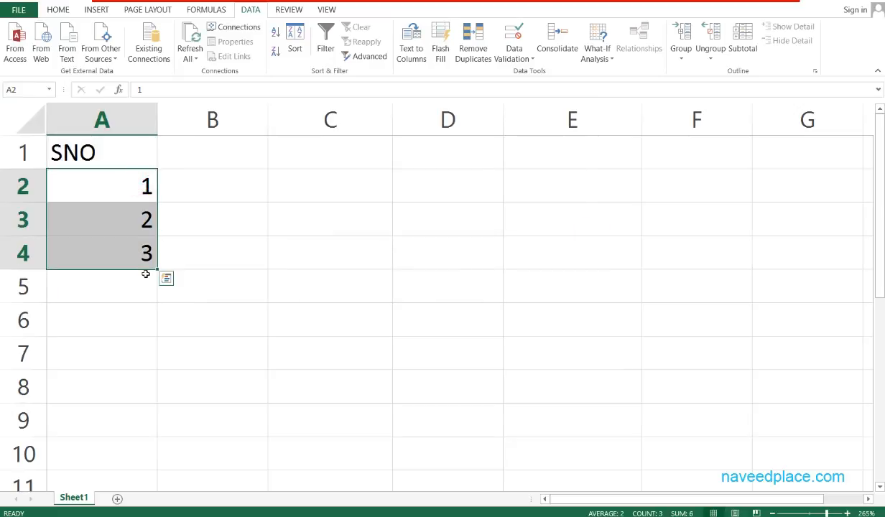
pyautogui.press('Delete')
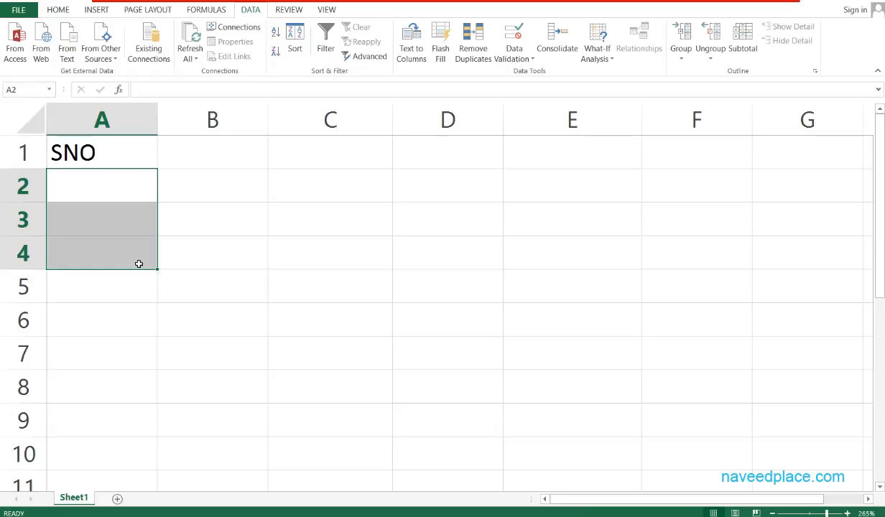
# Try to enter 0 in cell A2 to test the lower limit, and cancel the entry
pyautogui.write('0')
pyautogui.press('Return')
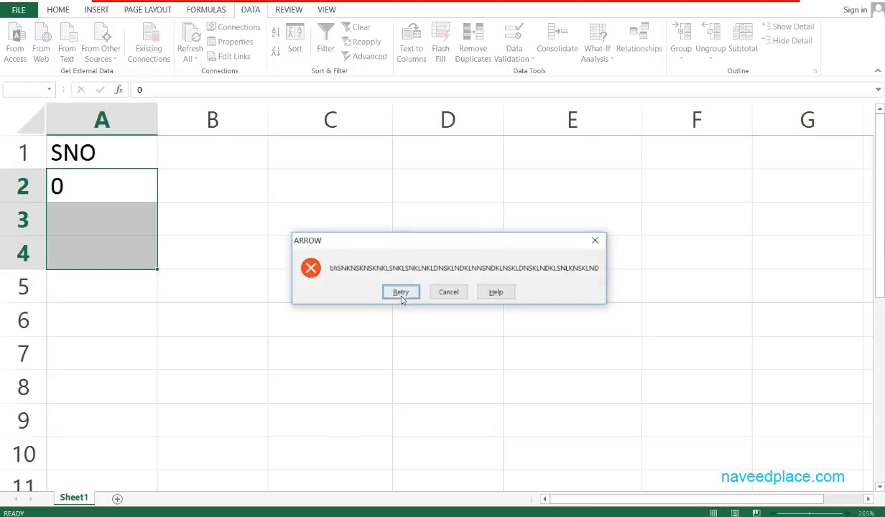
pyautogui.press('Escape')
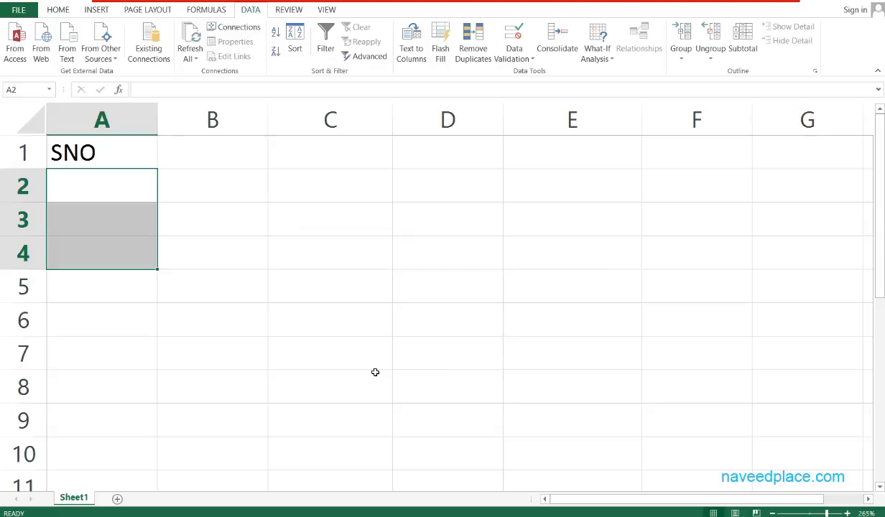
# Review the allowed value types in the Data Validation settings for A1:A10, and close them without changes
pyautogui.click(129, 193)
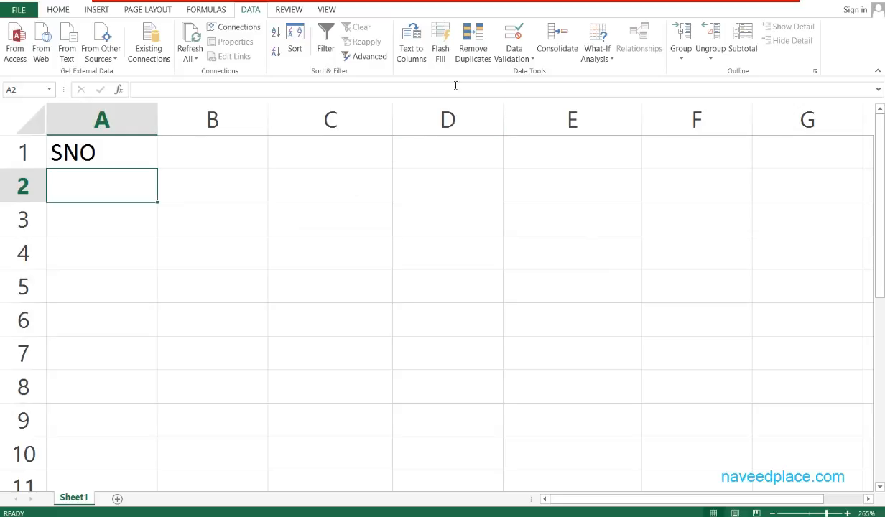
pyautogui.moveTo(109, 164); pyautogui.dragTo(113, 453)
pyautogui.click(514, 59)
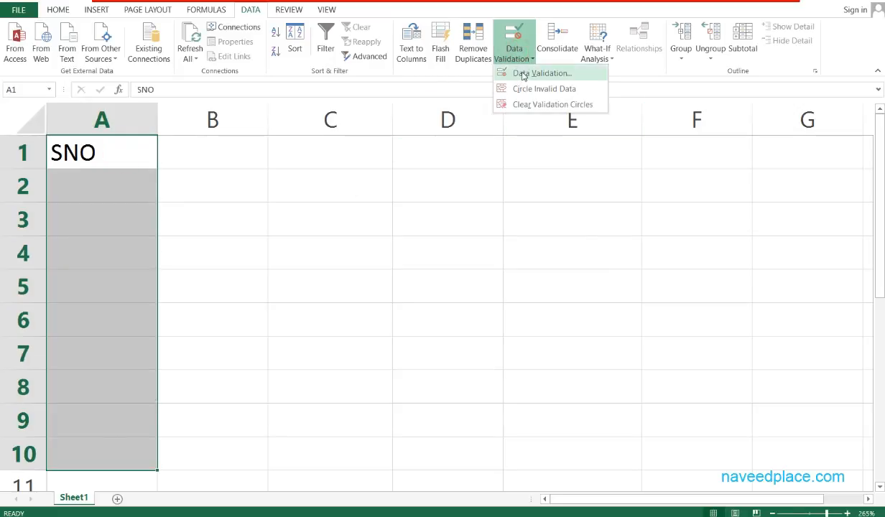
pyautogui.click(536, 73)
pyautogui.click(381, 125)
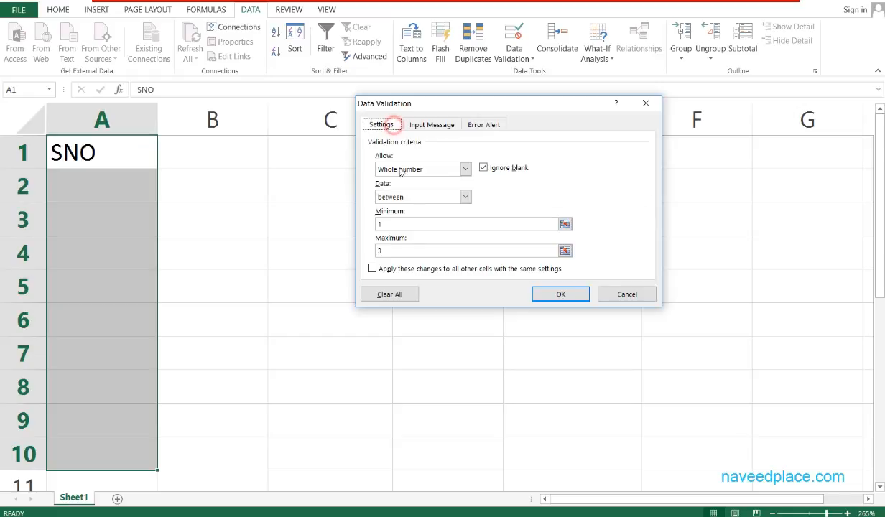
pyautogui.click(434, 170)
pyautogui.click(405, 183)
pyautogui.click(417, 173)
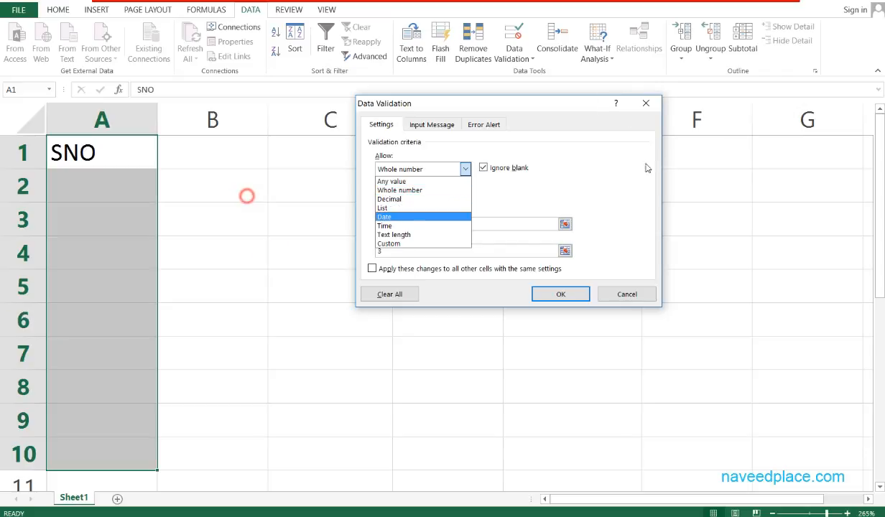
pyautogui.click(645, 104)
pyautogui.click(646, 103)
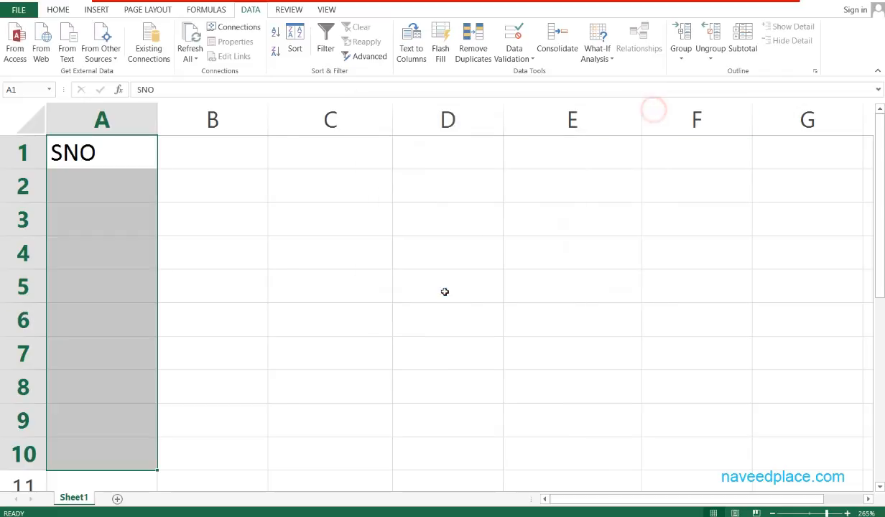
# Enter the first person's name, preceded by SIR, in cell D4
pyautogui.click(445, 291)
pyautogui.click(409, 259)
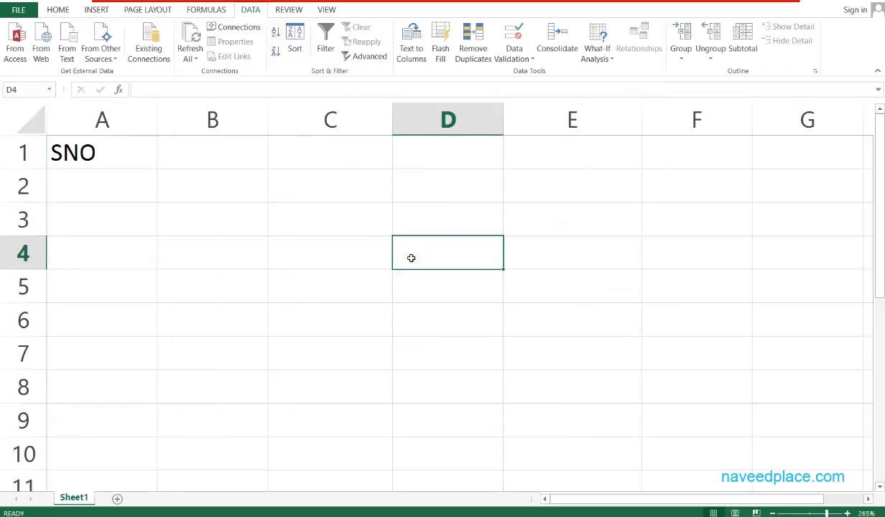
pyautogui.write('N')
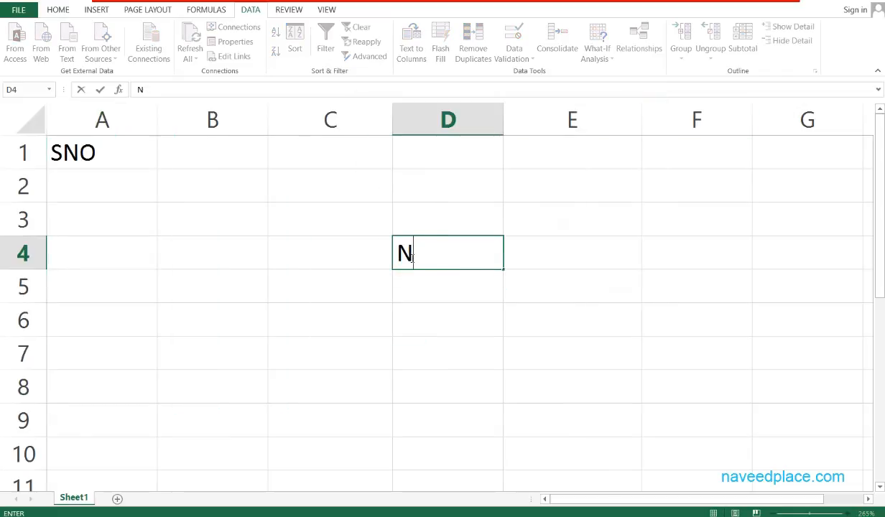
pyautogui.press('BackSpace')
pyautogui.write('SIR NAVEED')
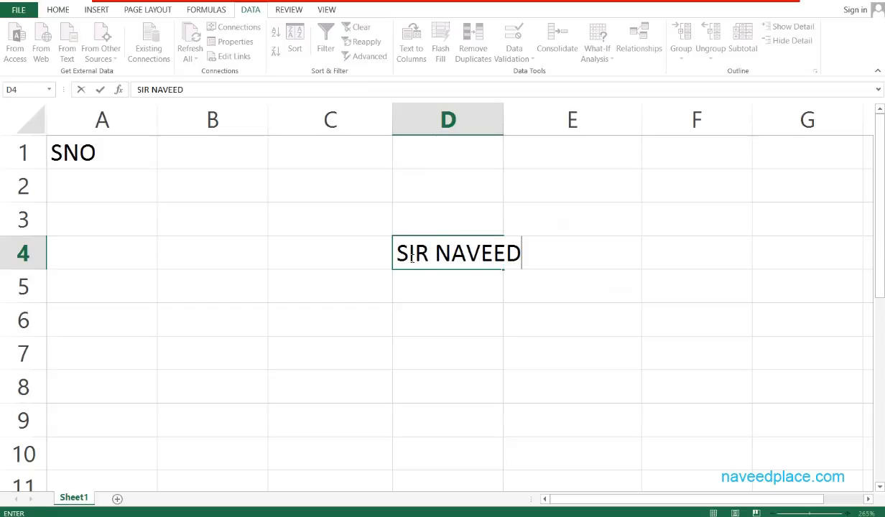
pyautogui.press('Return')
# Enter a second person's name, preceded by SIR, in cell D5, and undo that entry
pyautogui.write('SIR ')
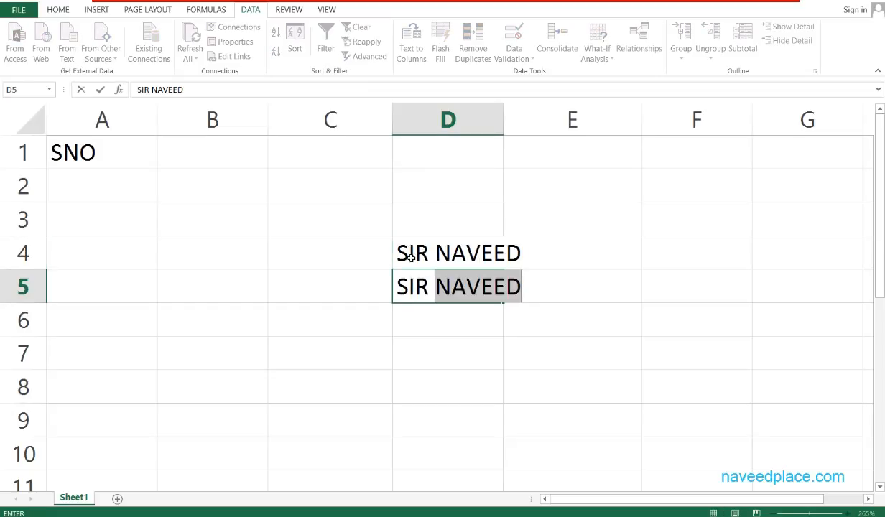
pyautogui.write('KARMRAN')
pyautogui.press('Return')
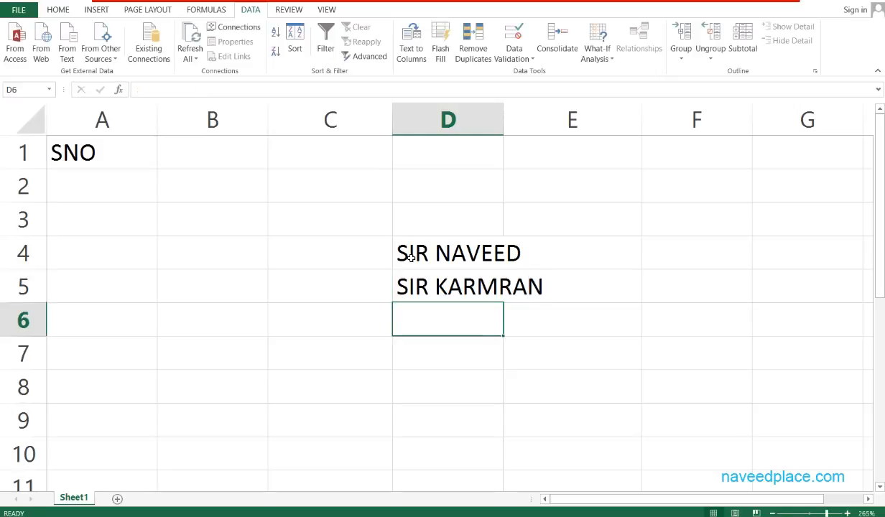
pyautogui.hotkey('ctrl', 'z')
# Enter the second person's name, preceded by SIR, in cell D5
pyautogui.write('SIR  ')
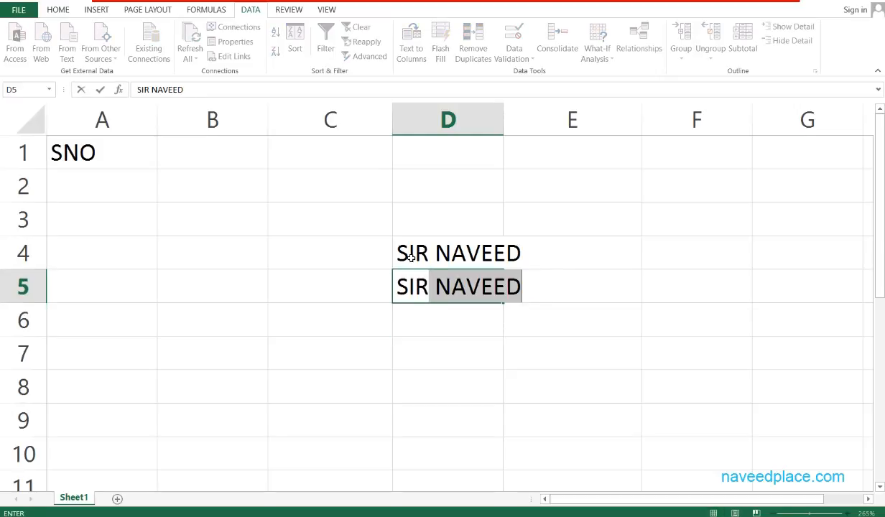
pyautogui.write('LA')
pyautogui.press('BackSpace')
pyautogui.press('BackSpace')
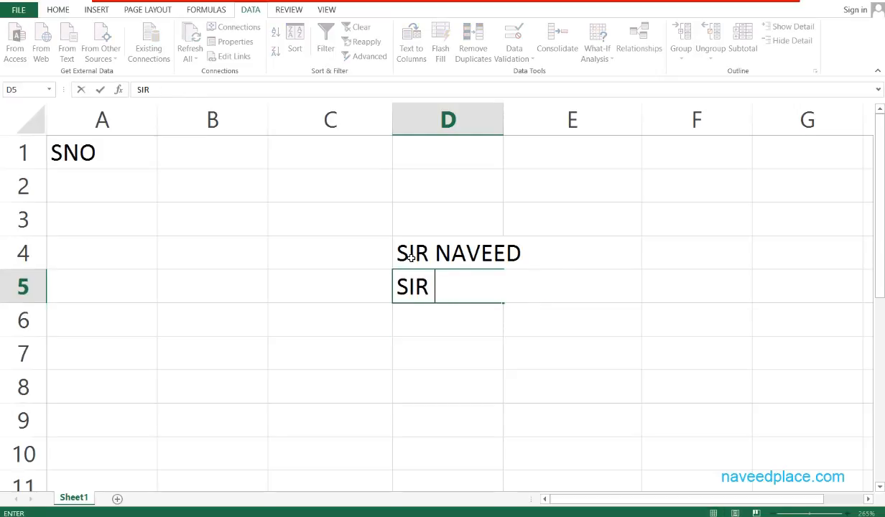
pyautogui.write('KAMRAN')
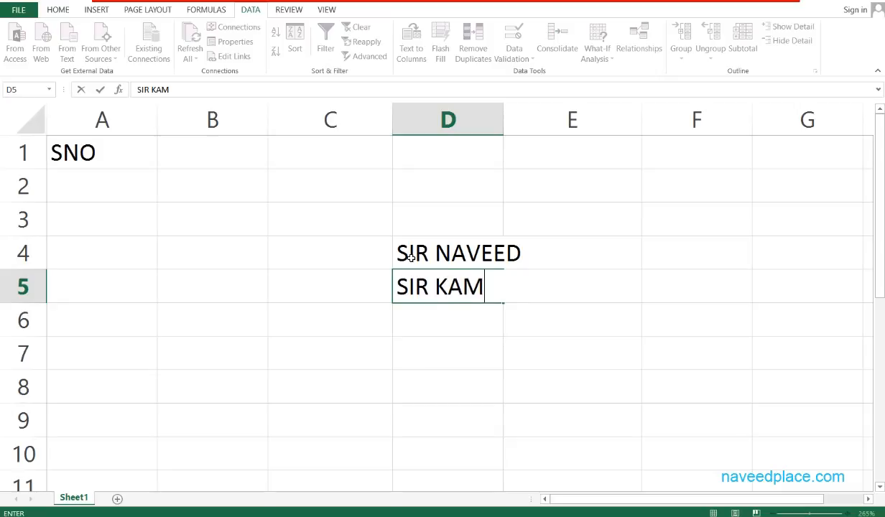
pyautogui.press('Return')
# Enter a third person's name, preceded by SIR, in cell D6, and autofit the width of column D
pyautogui.write('SIR ')
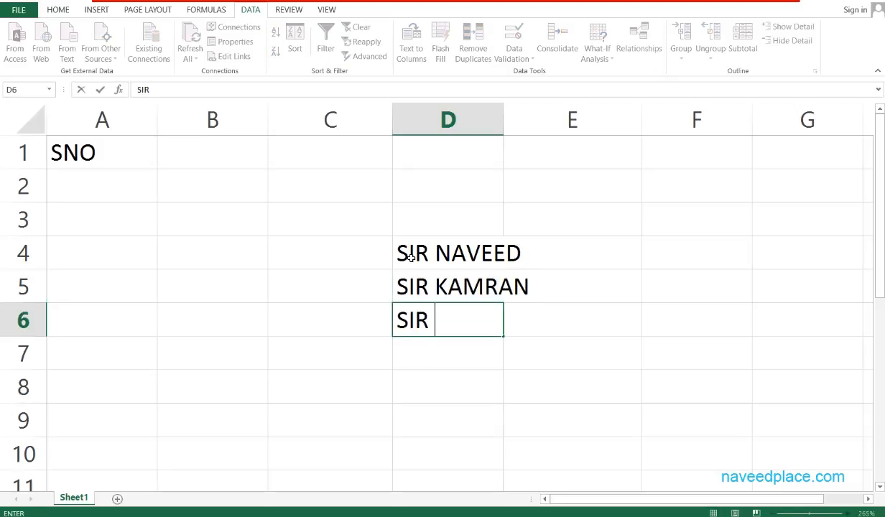
pyautogui.write('HUSSAIN')
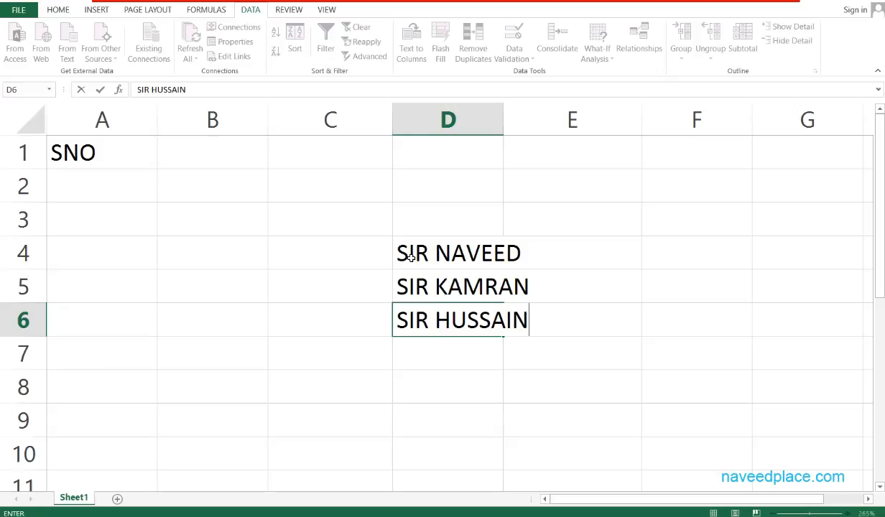
pyautogui.press('Return')
pyautogui.moveTo(434, 259); pyautogui.dragTo(445, 408)
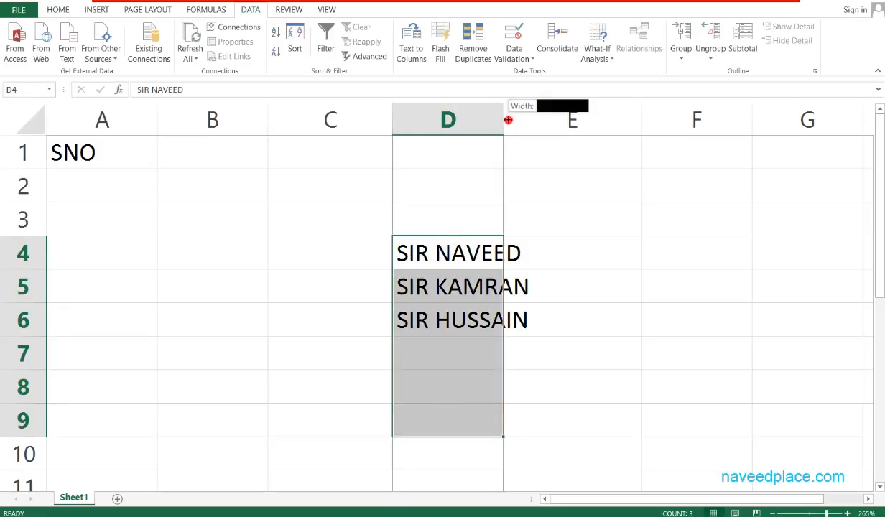
pyautogui.doubleClick(505, 127)
pyautogui.click(503, 64)
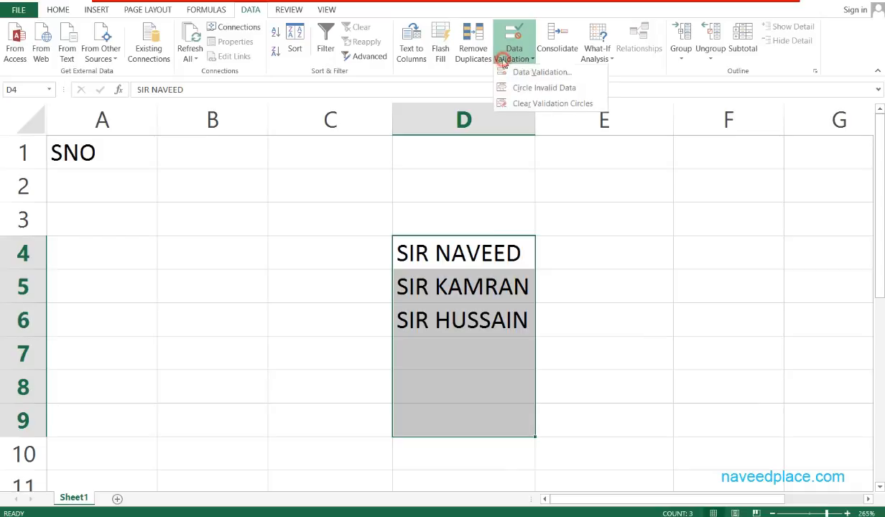
pyautogui.click(513, 68)
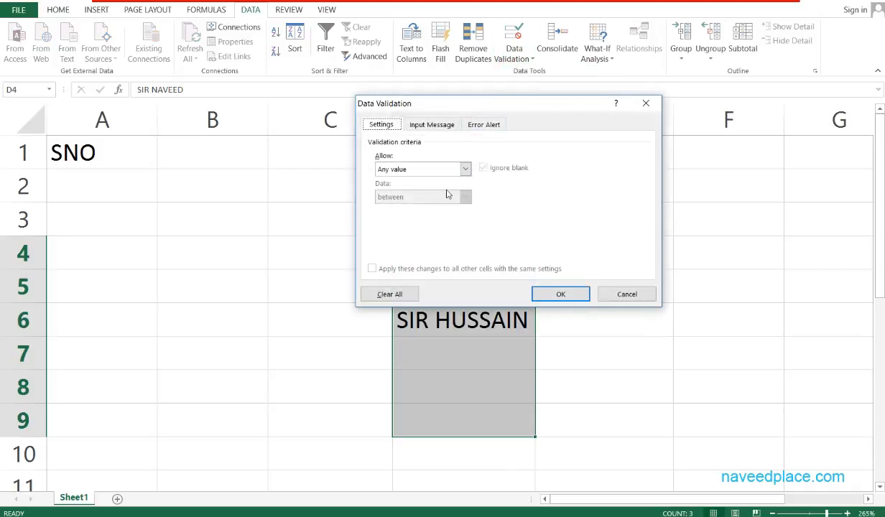
pyautogui.click(450, 171)
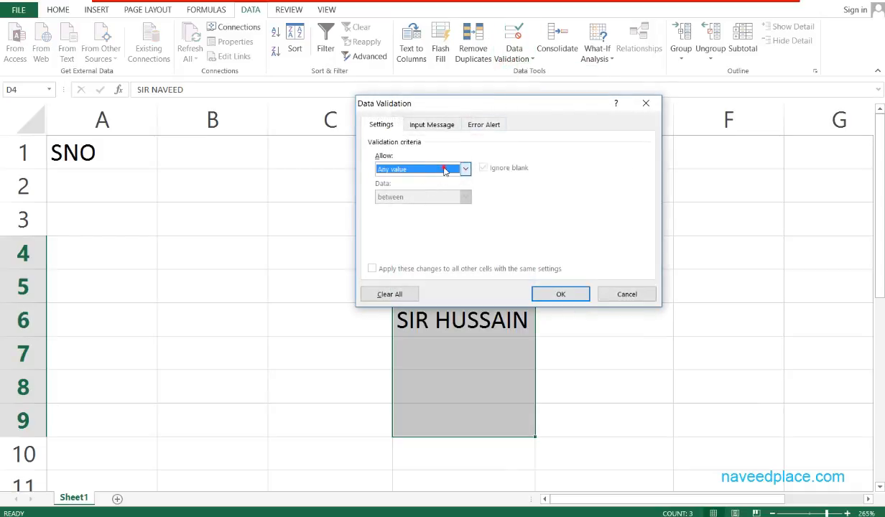
pyautogui.click(449, 171)
pyautogui.click(400, 208)
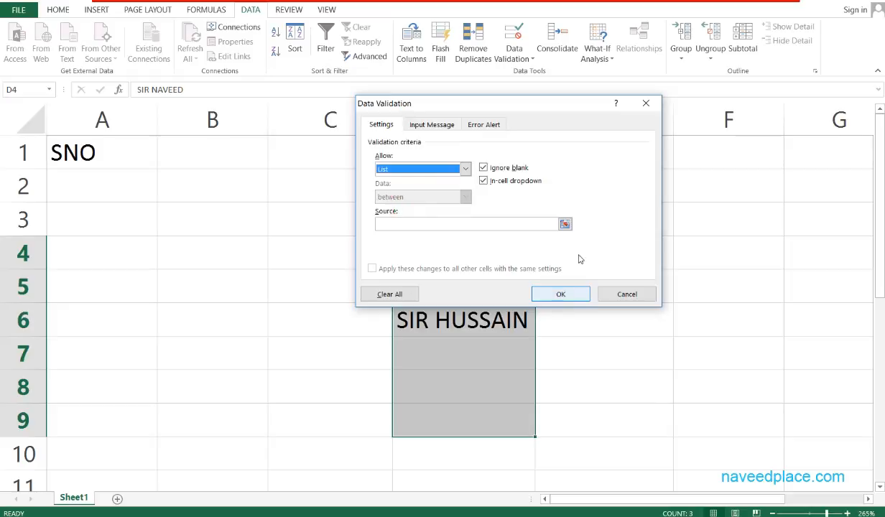
pyautogui.click(646, 103)
pyautogui.click(310, 327)
# Change the data validation type allowed in cells A1:A10 to List
pyautogui.click(97, 148)
pyautogui.moveTo(98, 193); pyautogui.dragTo(99, 466)
pyautogui.click(99, 465)
pyautogui.click(96, 154)
pyautogui.moveTo(96, 249); pyautogui.dragTo(95, 456)
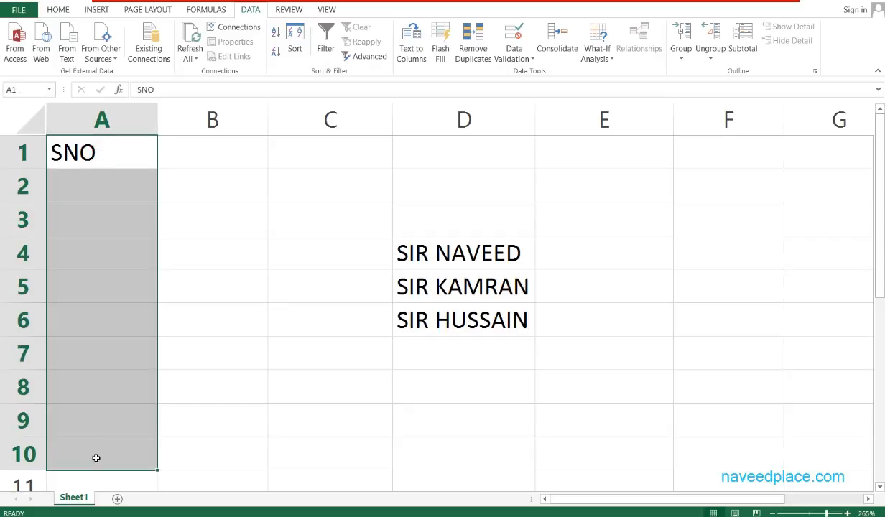
pyautogui.click(515, 58)
pyautogui.click(514, 59)
pyautogui.click(516, 59)
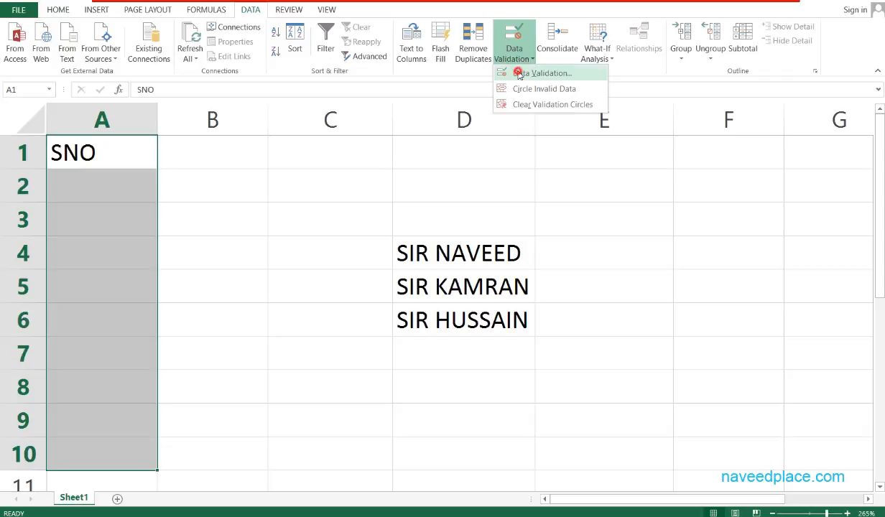
pyautogui.click(522, 72)
pyautogui.click(427, 188)
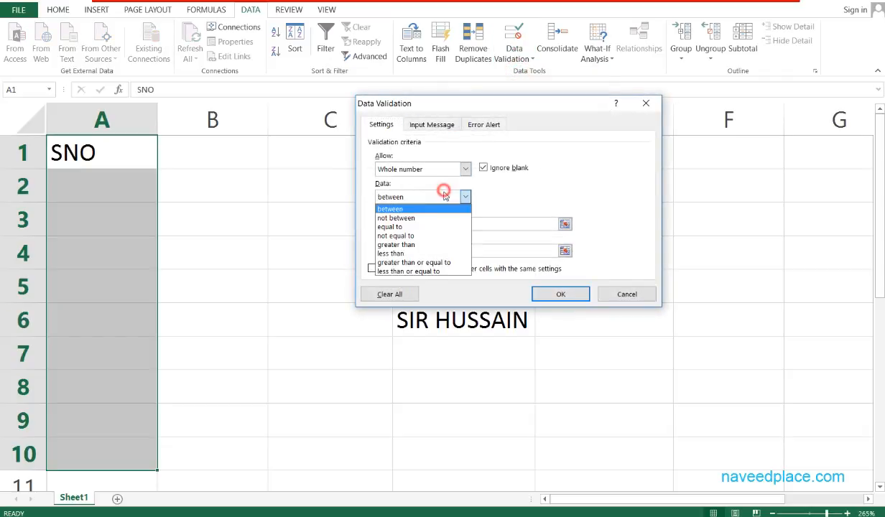
pyautogui.click(439, 170)
pyautogui.click(395, 208)
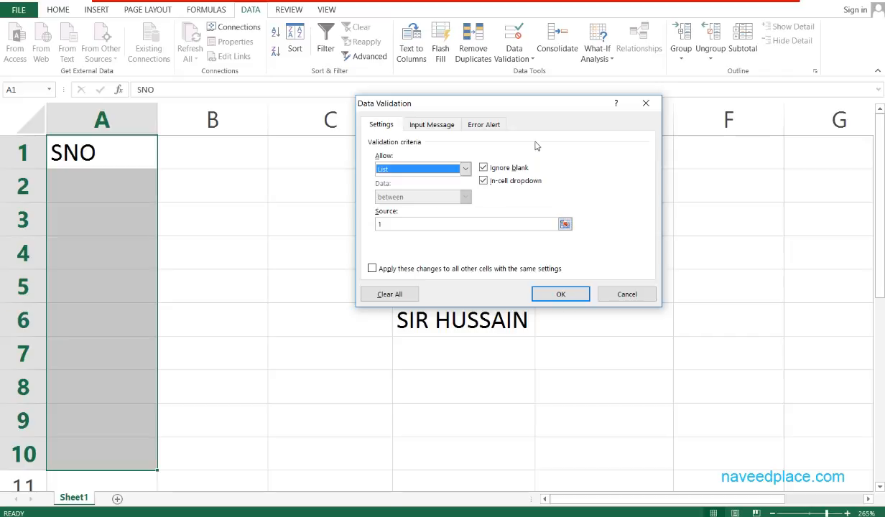
# Set the list source to =$D$4:$D$10 and apply the validation
pyautogui.moveTo(499, 105); pyautogui.dragTo(237, 110)
pyautogui.click(303, 229)
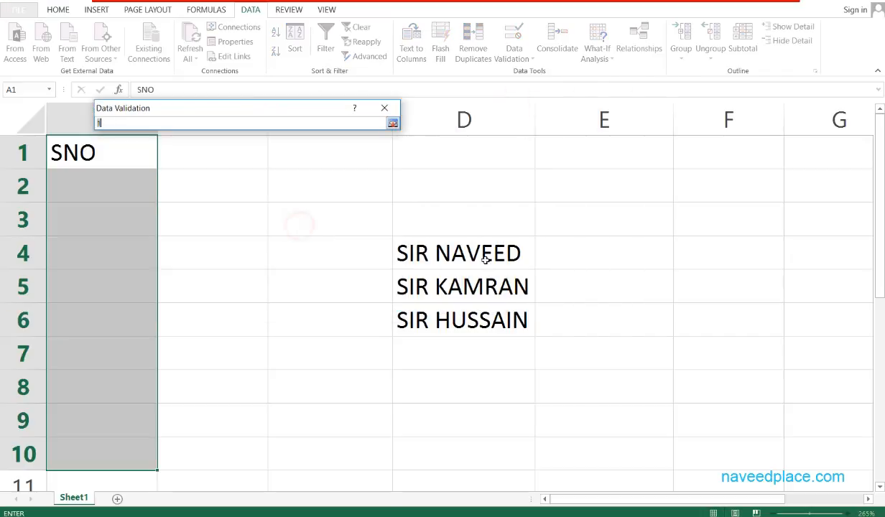
pyautogui.moveTo(461, 251); pyautogui.dragTo(470, 456)
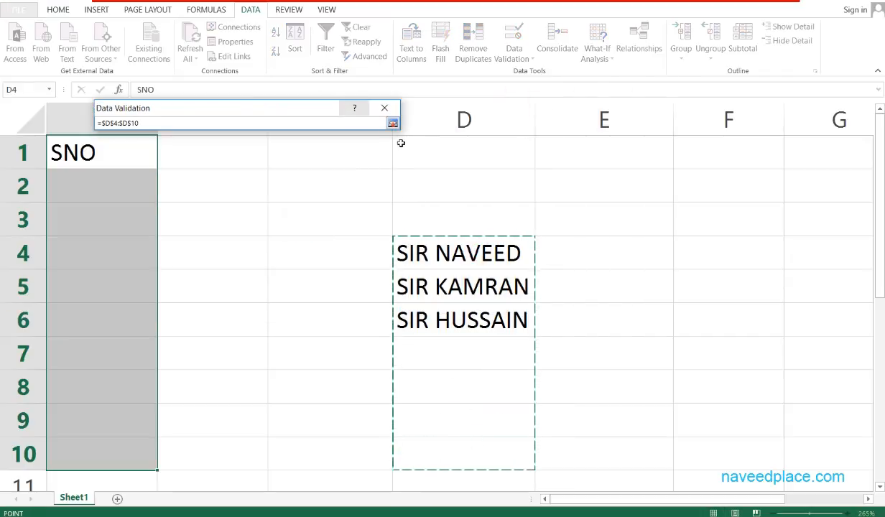
pyautogui.click(393, 123)
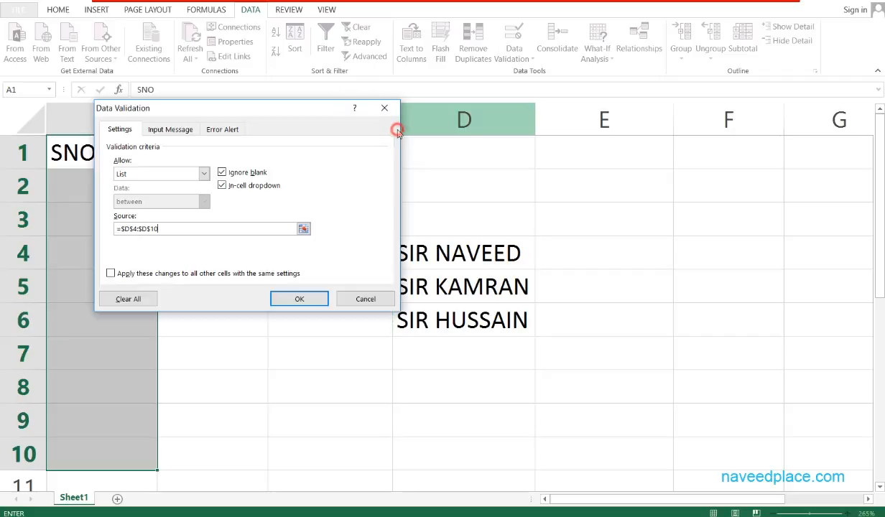
pyautogui.click(296, 300)
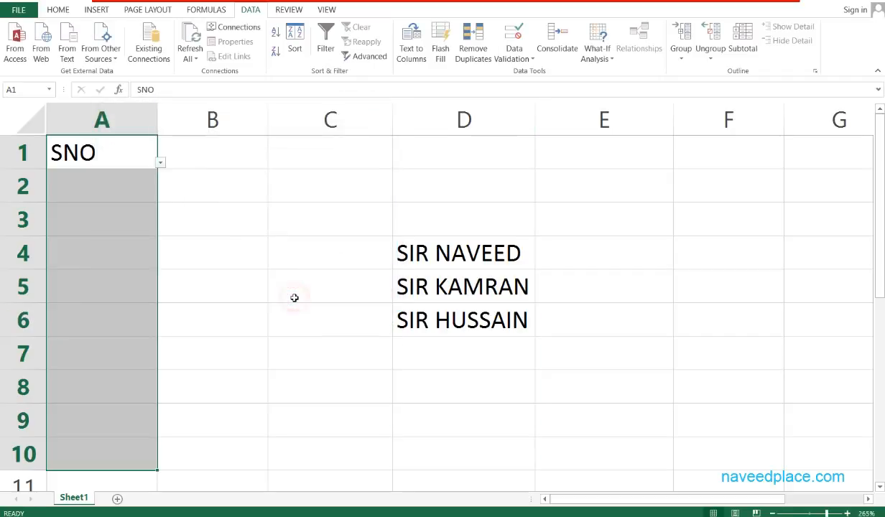
# Check the choices offered by the dropdown list in cell A2 without picking one
pyautogui.click(148, 189)
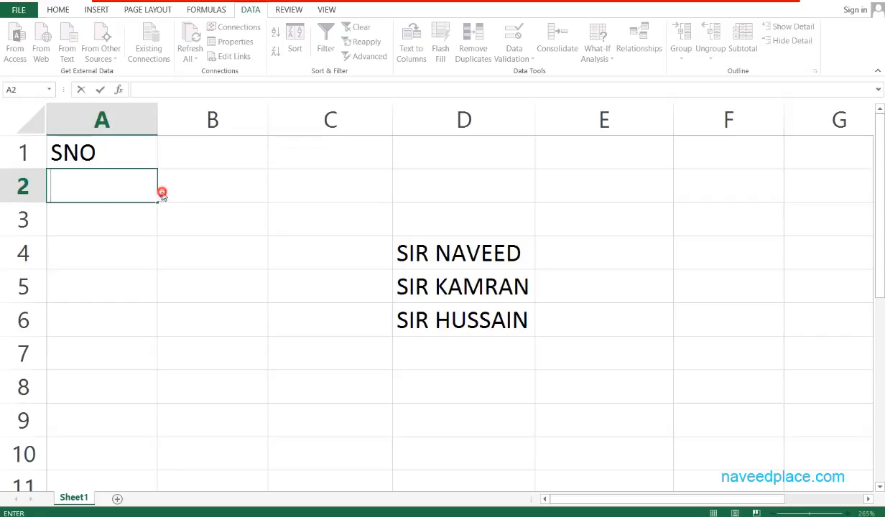
pyautogui.click(161, 195)
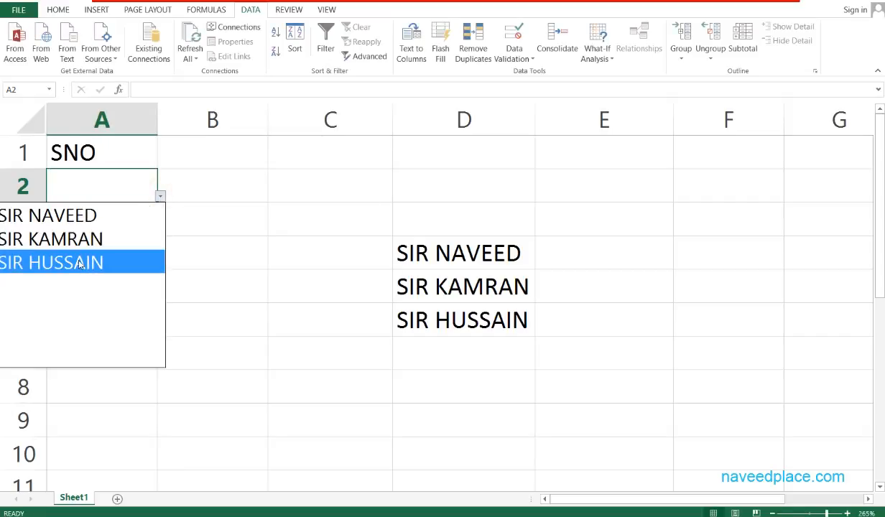
pyautogui.click(205, 239)
# Pick the first listed person for cell A3 and the second listed person for cell A4 from the validation lists
pyautogui.click(119, 223)
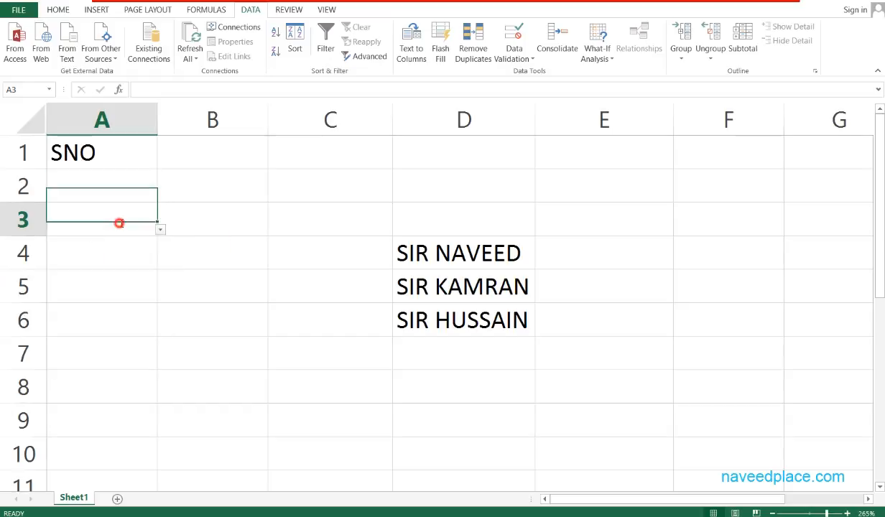
pyautogui.click(160, 230)
pyautogui.click(115, 257)
pyautogui.click(124, 248)
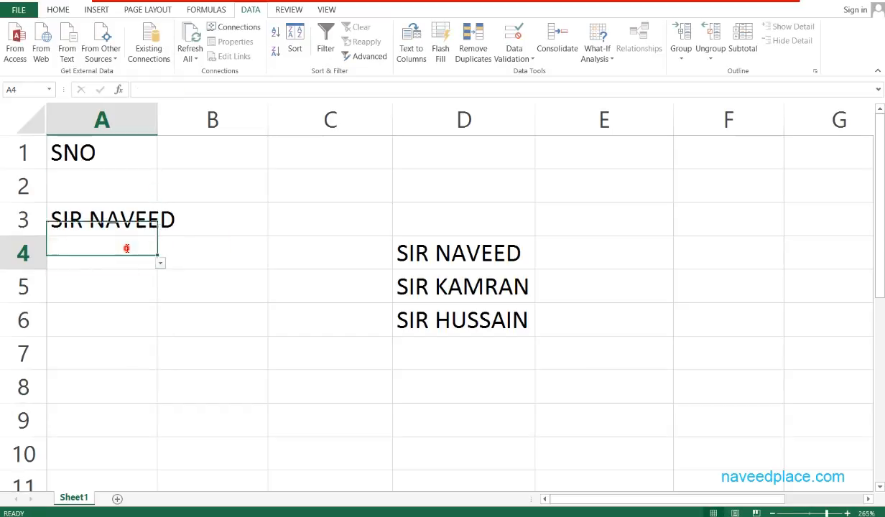
pyautogui.click(160, 263)
pyautogui.click(121, 304)
# Pick the second listed person for cell A5 from its validation list, and autofit the width of column A
pyautogui.click(128, 298)
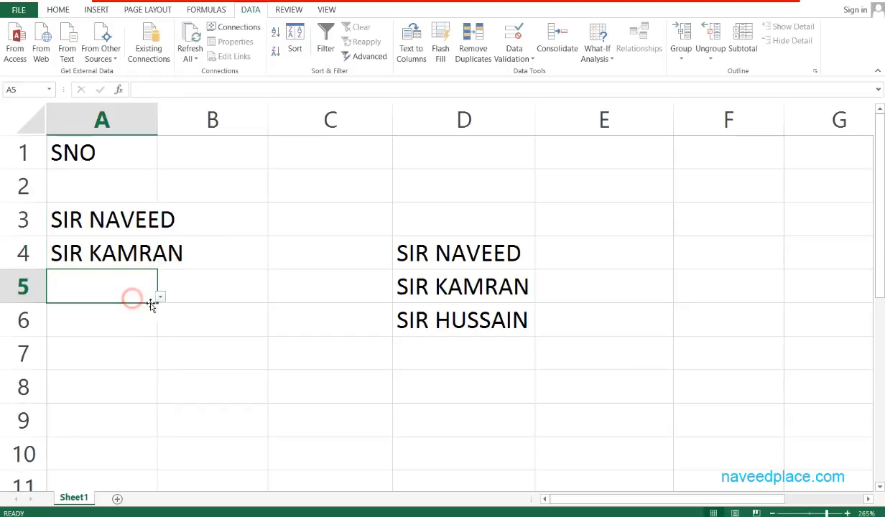
pyautogui.click(166, 299)
pyautogui.click(118, 295)
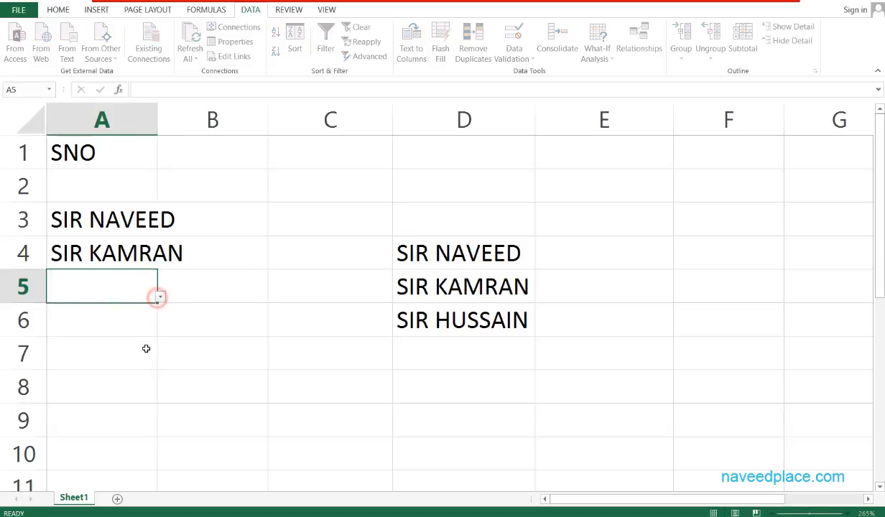
pyautogui.click(160, 296)
pyautogui.click(114, 338)
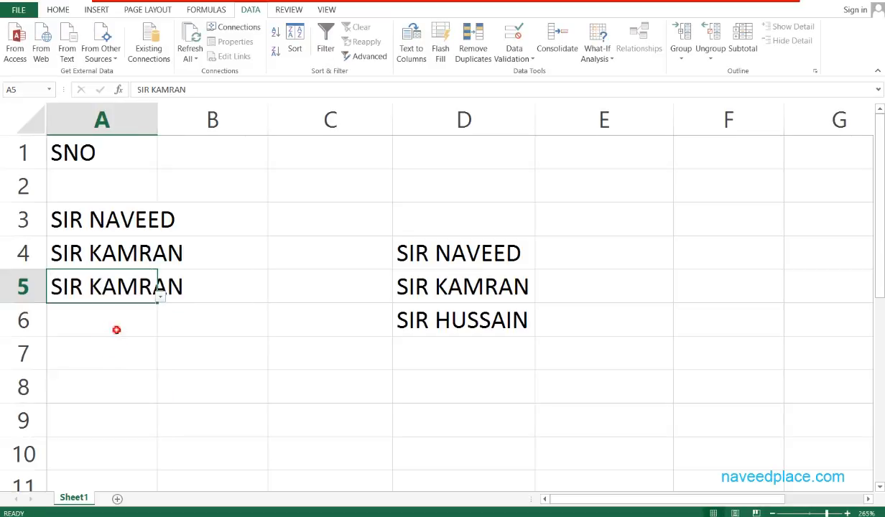
pyautogui.click(116, 329)
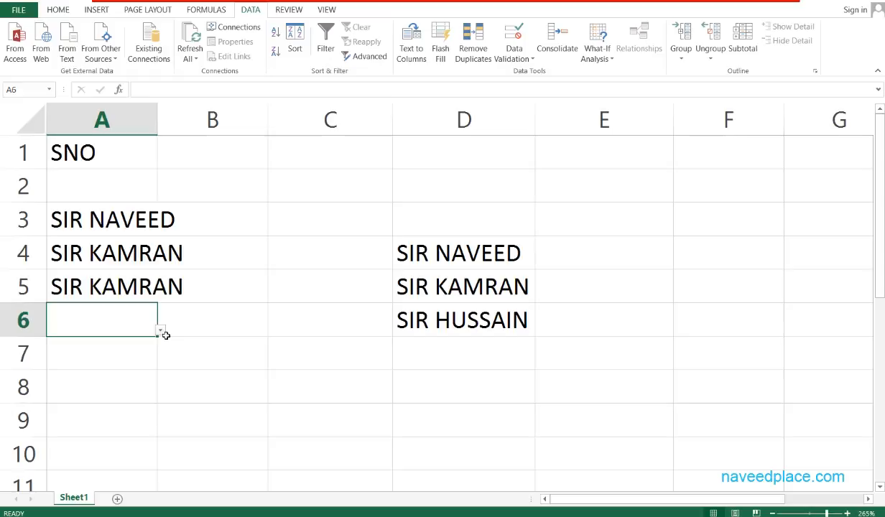
pyautogui.doubleClick(158, 123)
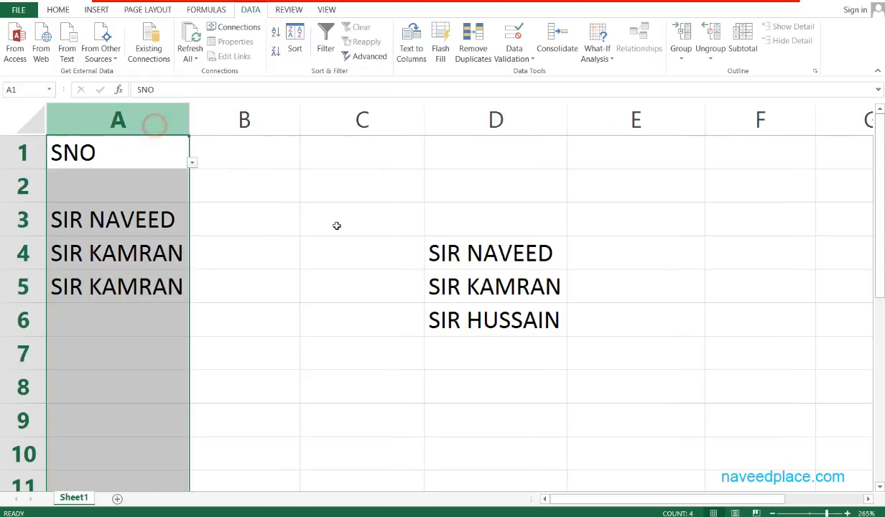
pyautogui.click(516, 357)
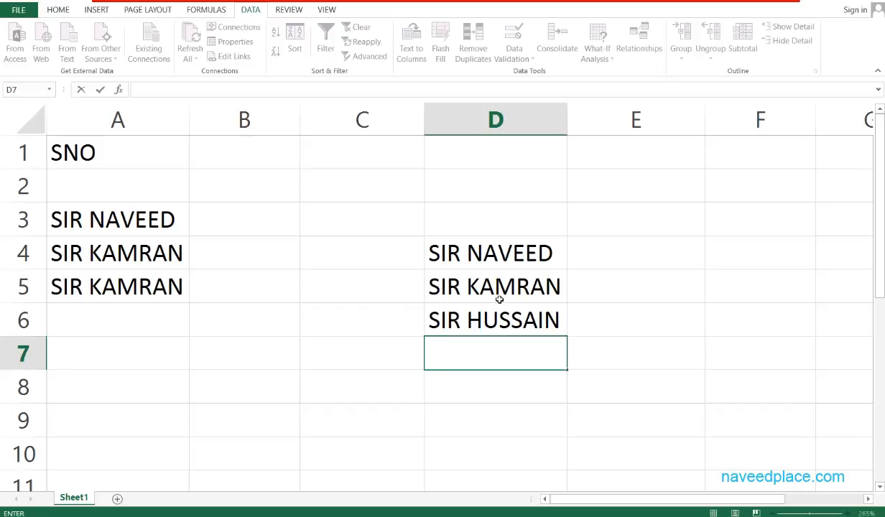
pyautogui.click(464, 371)
pyautogui.click(464, 388)
pyautogui.click(464, 422)
pyautogui.click(462, 456)
pyautogui.click(490, 373)
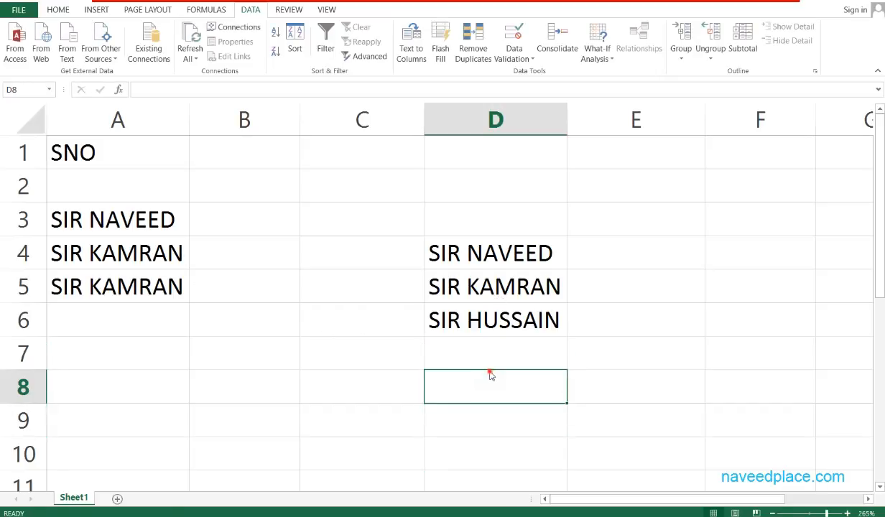
pyautogui.click(488, 338)
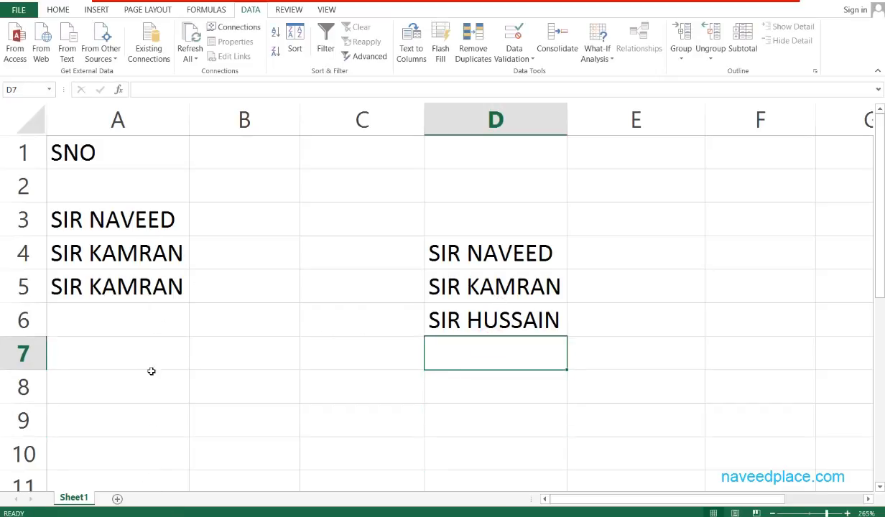
# Examine the dropdown choices of cell A5 again and leave its entry as it is
pyautogui.click(173, 306)
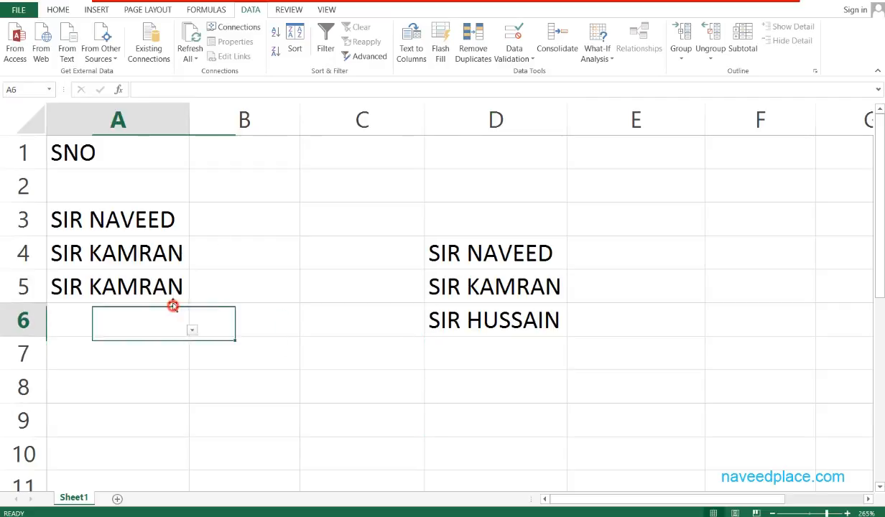
pyautogui.click(174, 275)
pyautogui.click(192, 295)
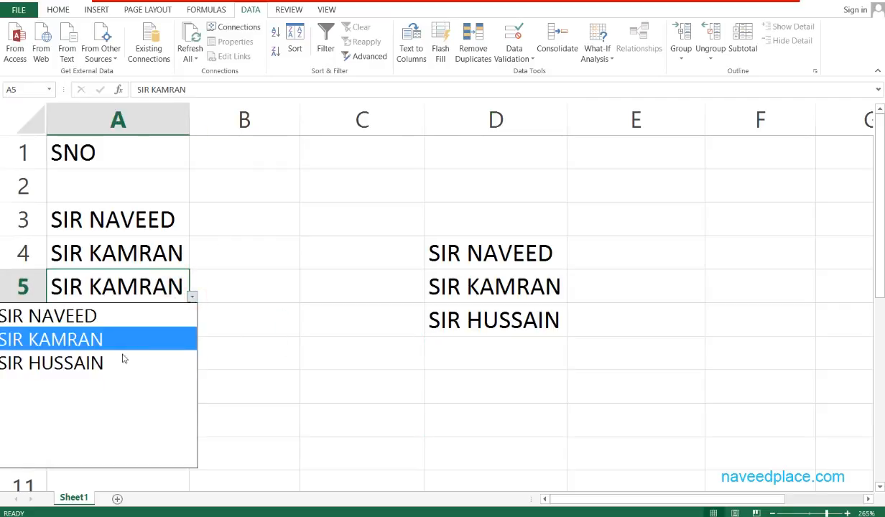
pyautogui.click(301, 368)
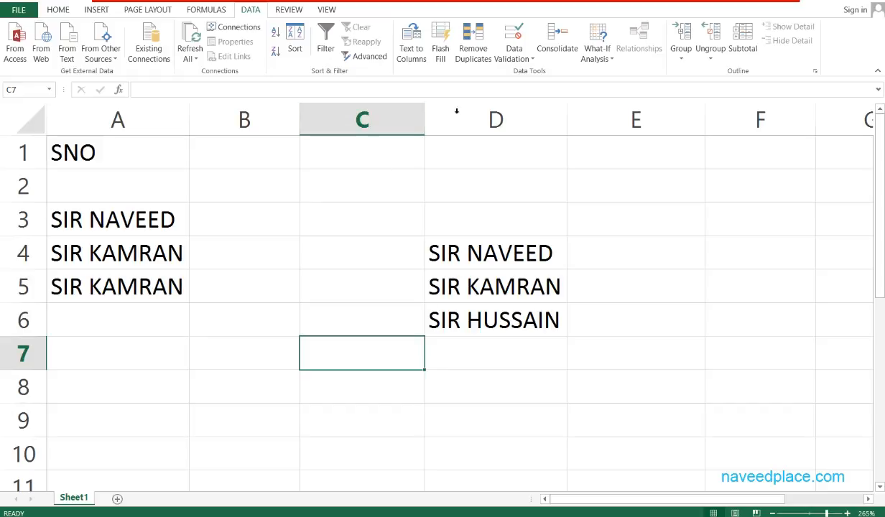
# Edit the data validation of cells A2:A9 and try Date as the allowed data type
pyautogui.moveTo(104, 184); pyautogui.dragTo(108, 428)
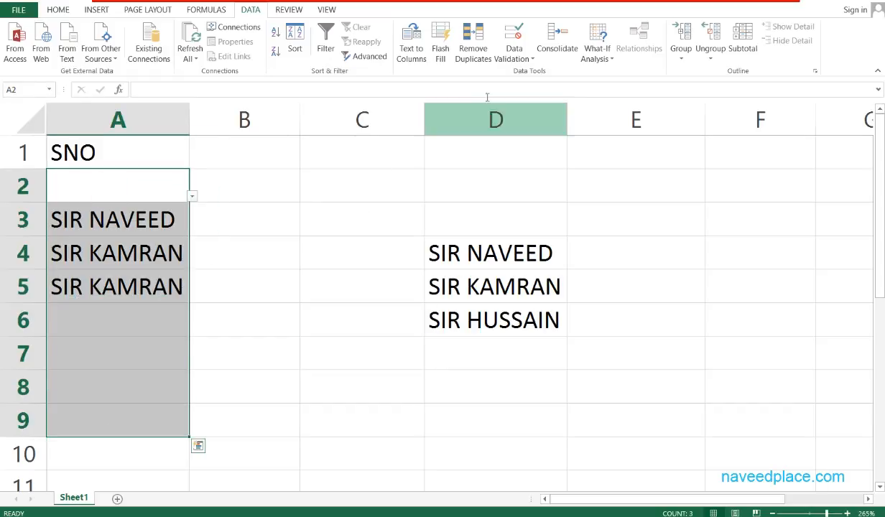
pyautogui.click(515, 63)
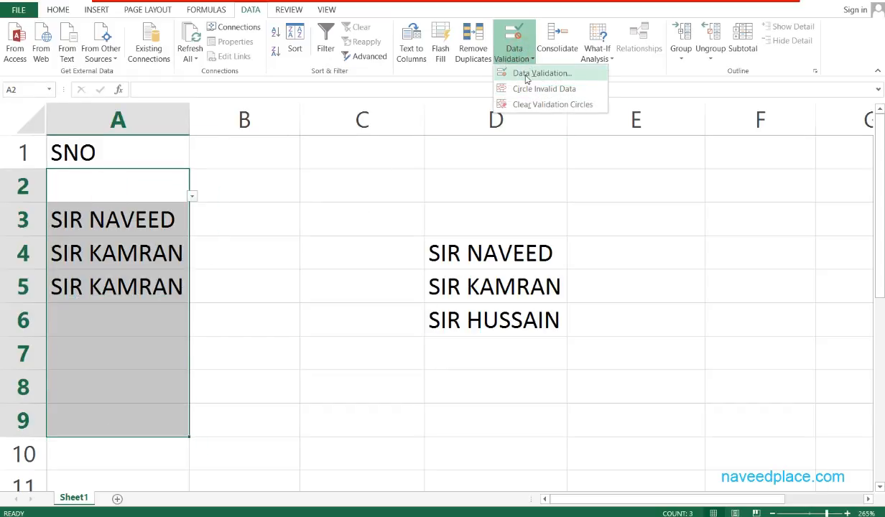
pyautogui.click(530, 101)
pyautogui.moveTo(264, 113); pyautogui.dragTo(485, 120)
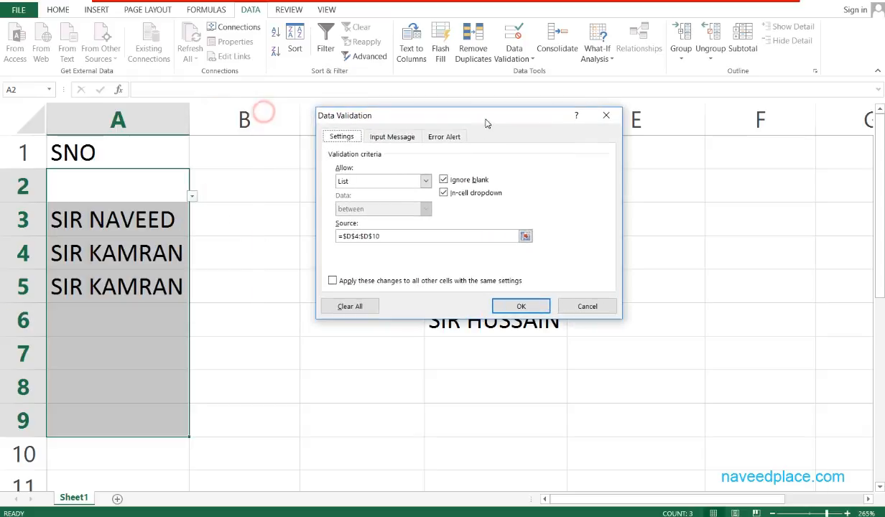
pyautogui.click(423, 181)
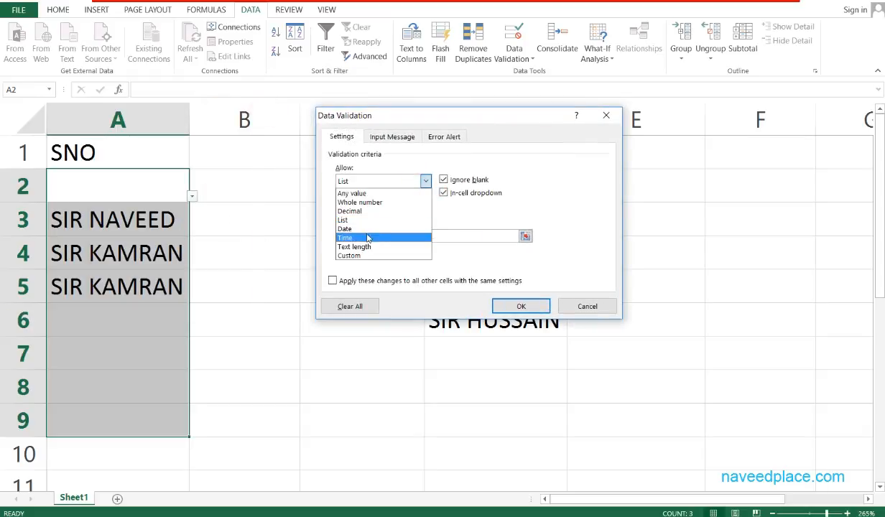
pyautogui.click(367, 230)
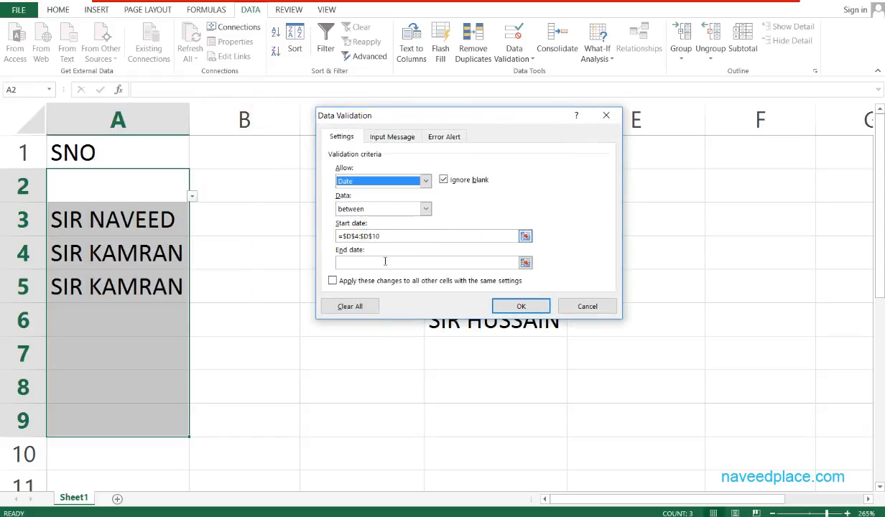
# Clear the start date of the Date rule and examine the available comparison operators
pyautogui.moveTo(388, 235); pyautogui.dragTo(327, 240)
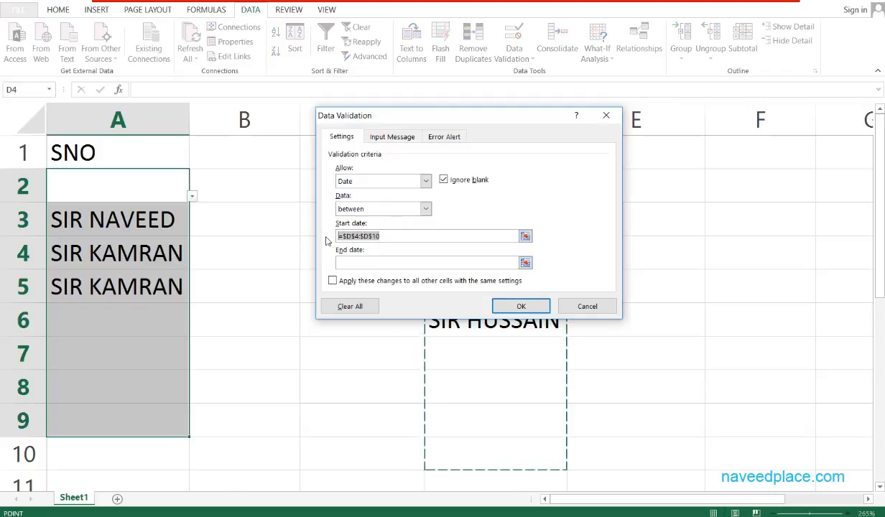
pyautogui.press('BackSpace')
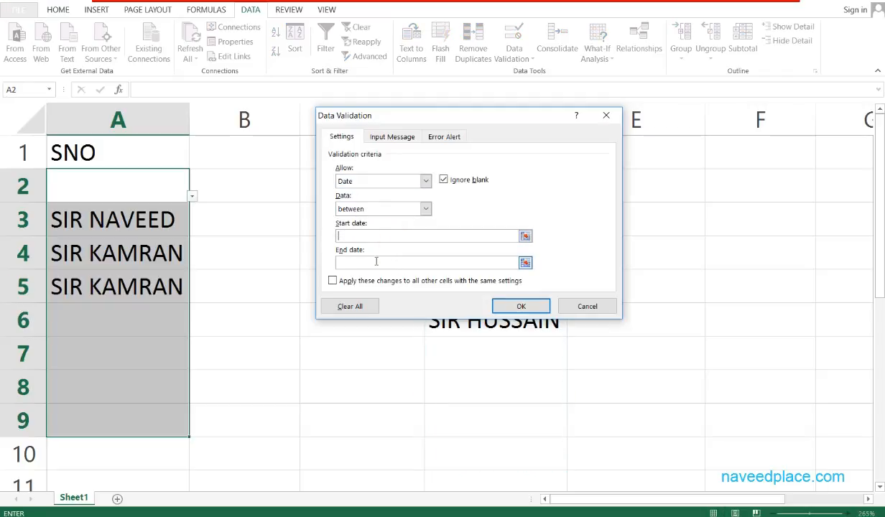
pyautogui.click(376, 262)
pyautogui.click(411, 208)
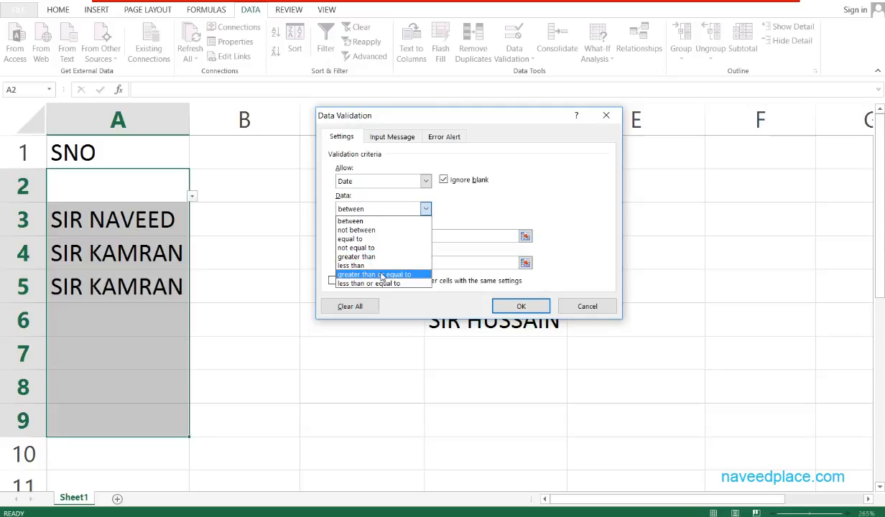
pyautogui.click(442, 190)
# Try a Text length rule with the equal to operator and attempt to view the input message settings without a length
pyautogui.click(426, 181)
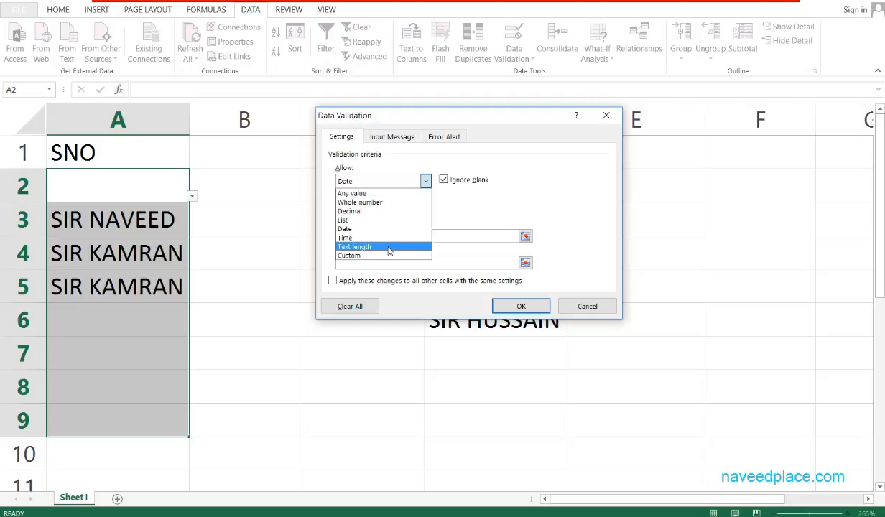
pyautogui.click(389, 247)
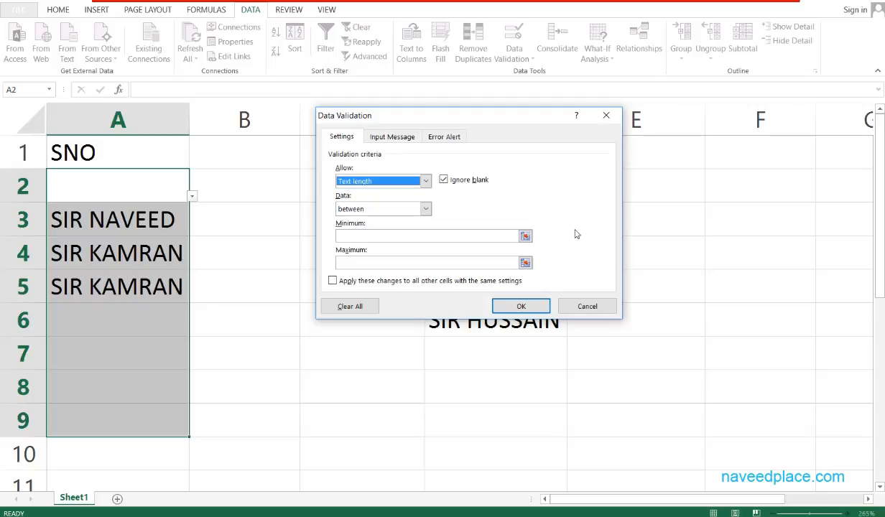
pyautogui.click(421, 208)
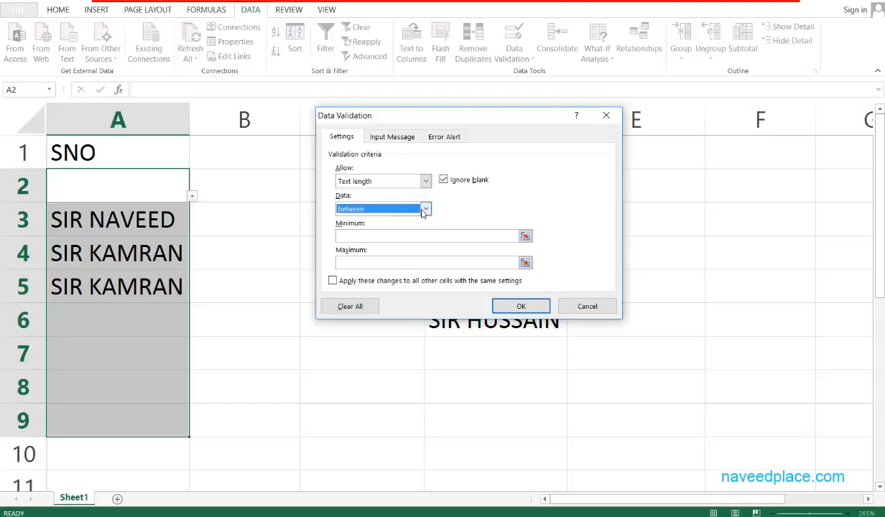
pyautogui.click(423, 209)
pyautogui.click(385, 237)
pyautogui.click(398, 238)
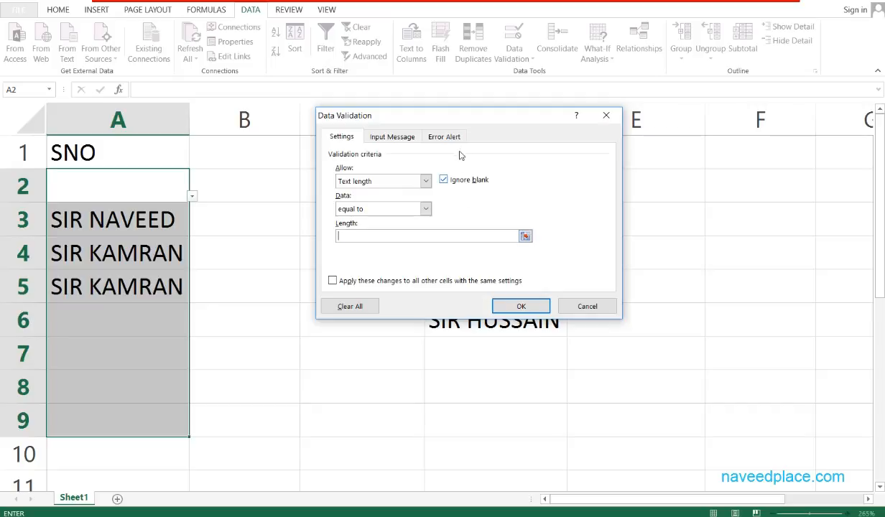
pyautogui.click(413, 139)
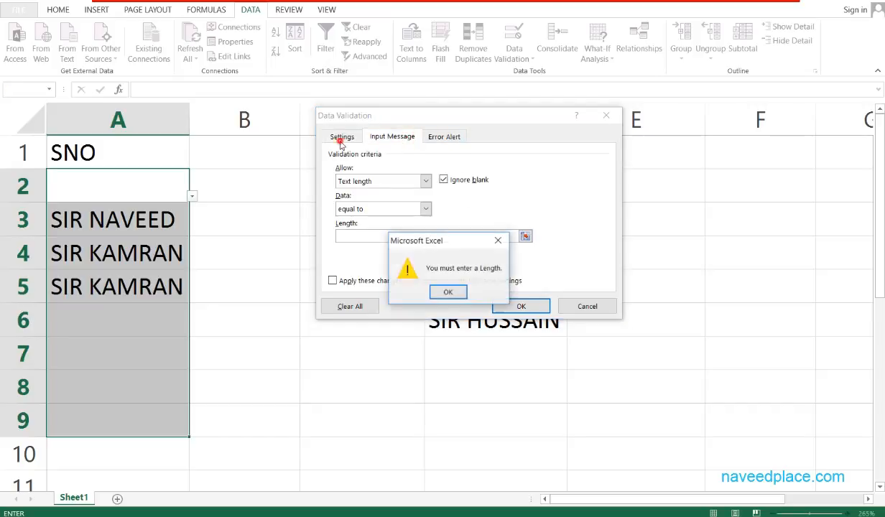
pyautogui.click(553, 240)
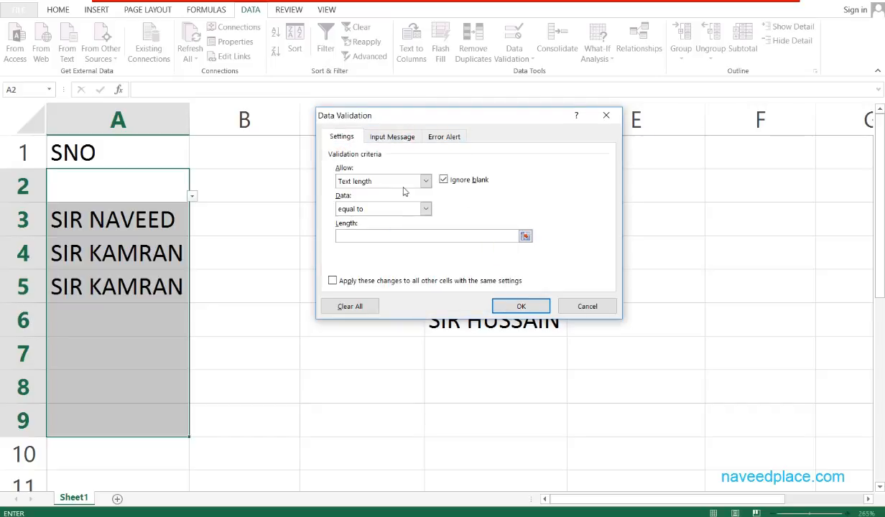
# Try the Custom rule type and attempt to view the error alert settings without a formula
pyautogui.click(425, 181)
pyautogui.click(373, 255)
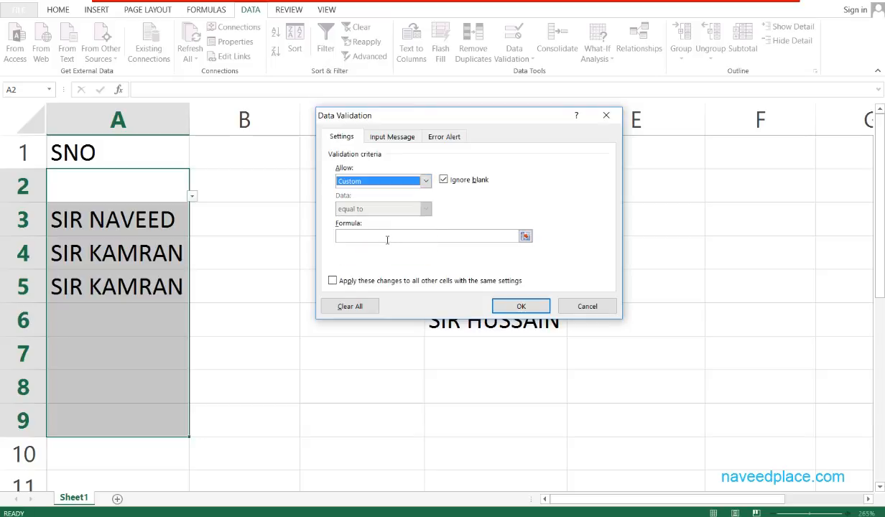
pyautogui.click(444, 136)
pyautogui.press('Return')
# Try the Decimal rule type and attempt to view the error alert settings without a value
pyautogui.click(424, 181)
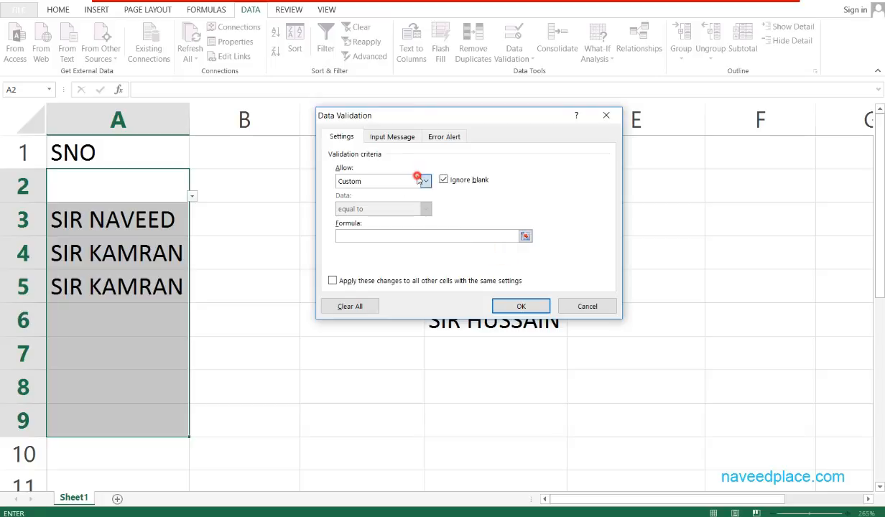
pyautogui.click(388, 213)
pyautogui.click(451, 137)
pyautogui.click(448, 292)
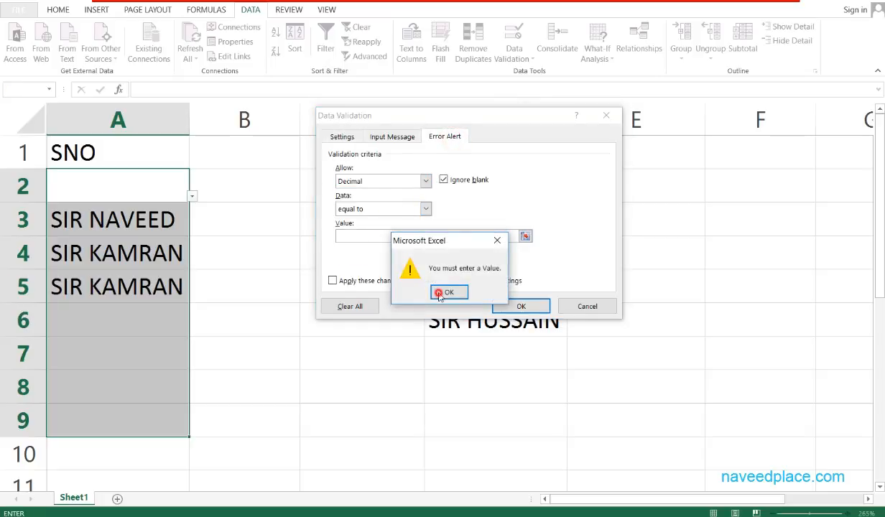
# Try the between operator for the Decimal rule, attempt to view the error alert settings, and discard the validation changes
pyautogui.click(402, 209)
pyautogui.click(403, 209)
pyautogui.click(402, 209)
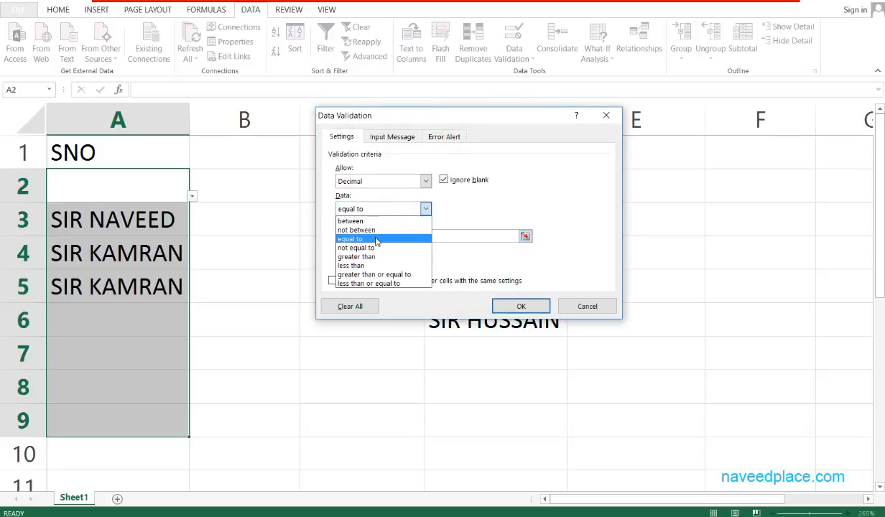
pyautogui.click(377, 219)
pyautogui.click(440, 144)
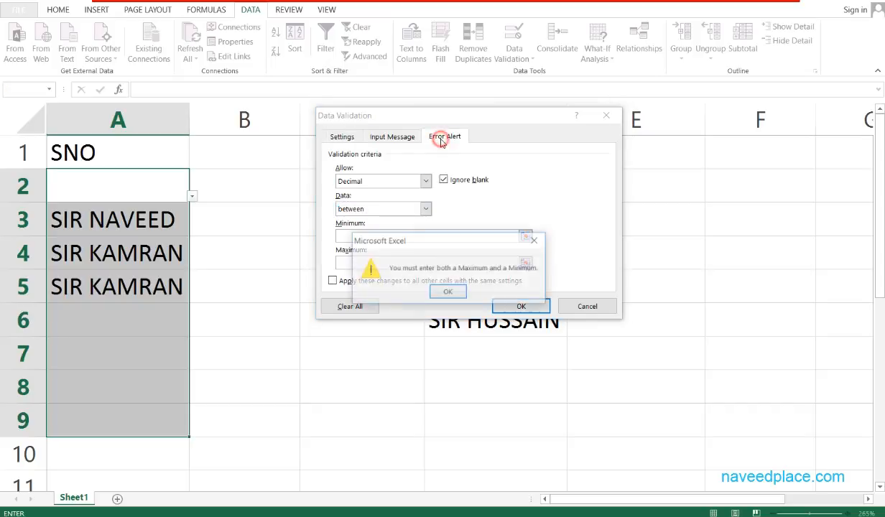
pyautogui.click(453, 292)
pyautogui.click(517, 304)
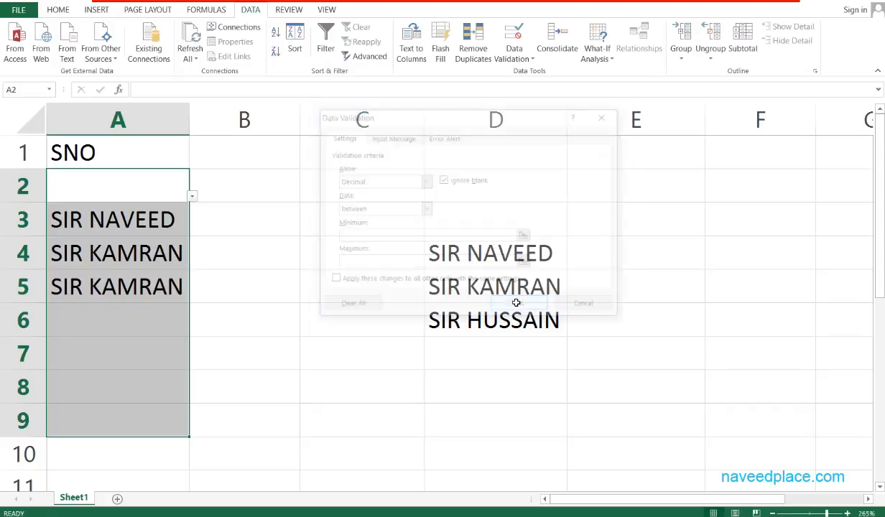
# Preview the Warning and Information error alert styles in the validation settings of cells A2:A9
pyautogui.click(515, 56)
pyautogui.click(522, 74)
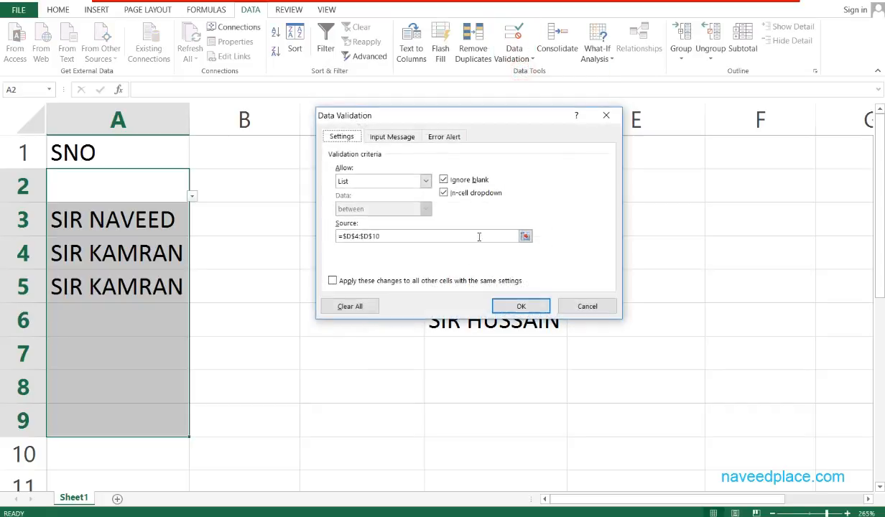
pyautogui.click(440, 136)
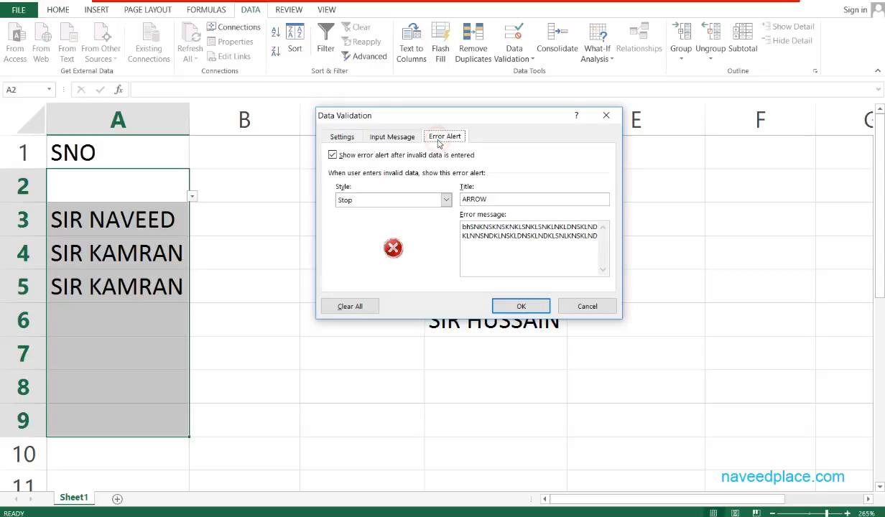
pyautogui.click(440, 202)
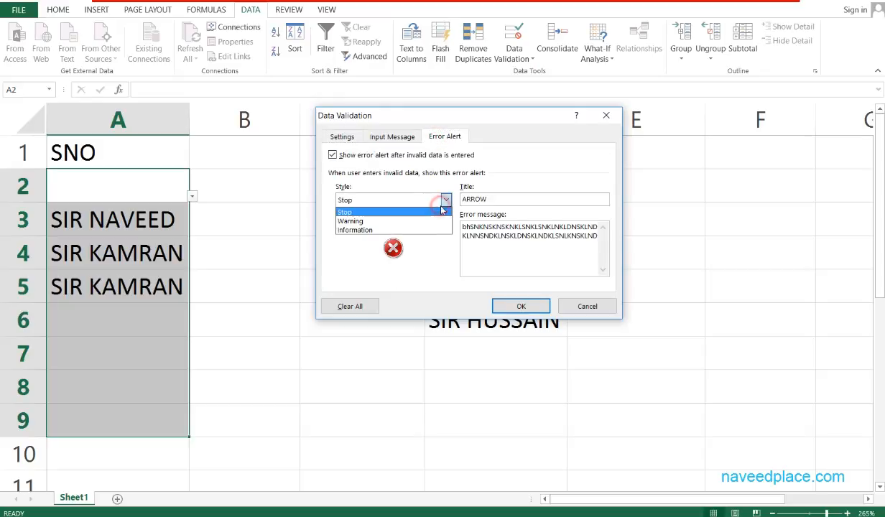
pyautogui.click(378, 222)
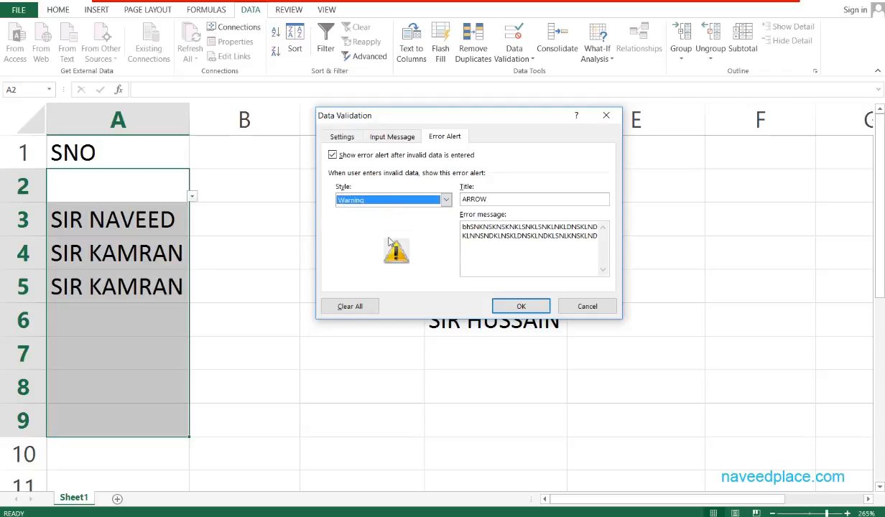
pyautogui.click(420, 200)
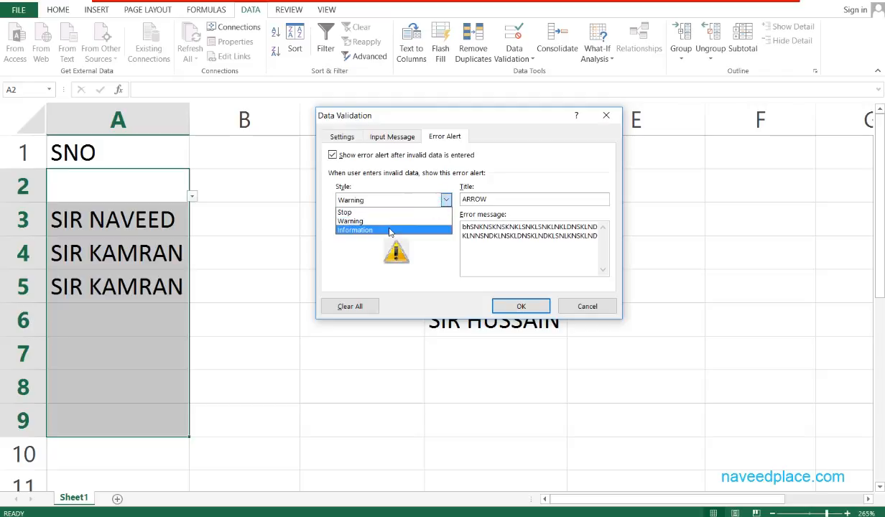
pyautogui.click(389, 231)
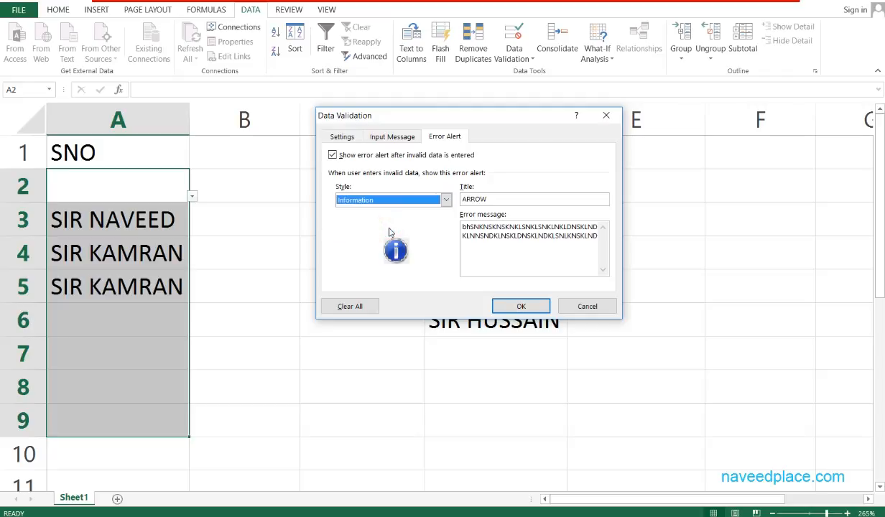
pyautogui.click(444, 205)
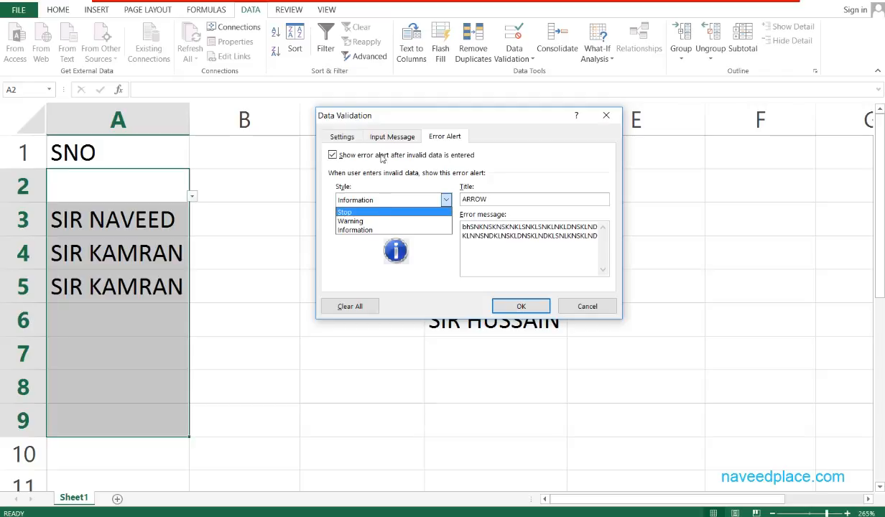
# View the input message settings for cells A2:A9 and close the validation settings without saving
pyautogui.click(393, 136)
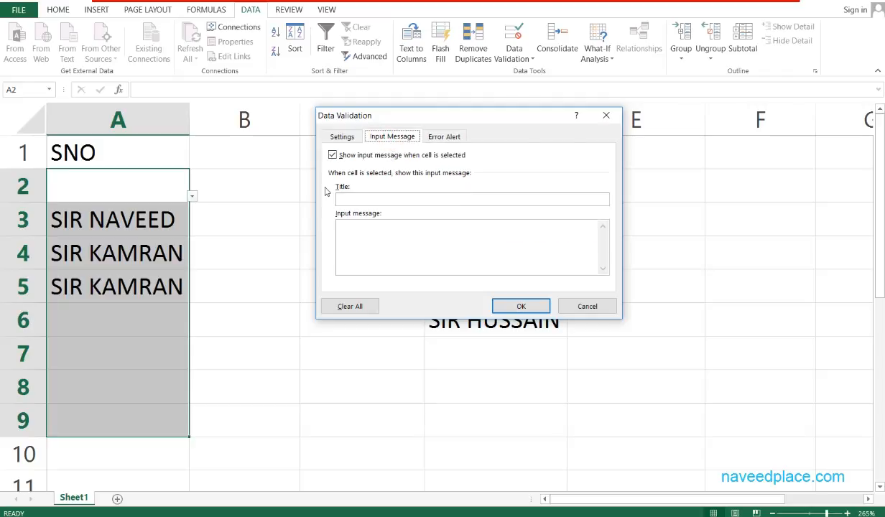
pyautogui.click(606, 115)
pyautogui.click(608, 119)
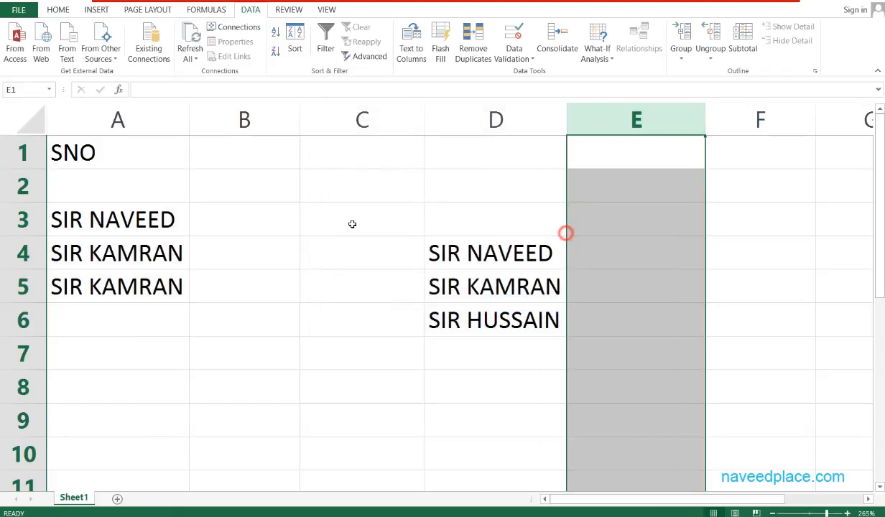
# Add an input message to cells B1:B10 with the title "ALERT FOR YOU" and the text "NKNSKNKNSKNFKLSNFKSNFKLNSFKN"
pyautogui.moveTo(281, 163); pyautogui.dragTo(275, 388)
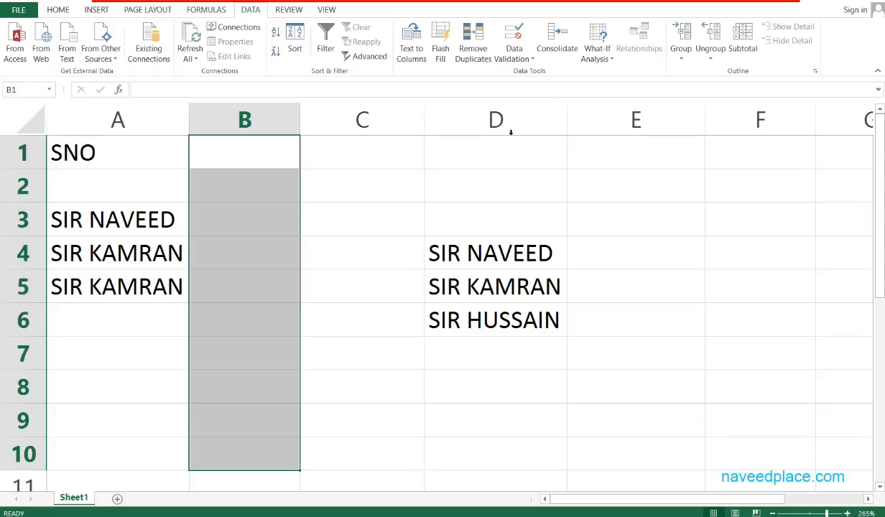
pyautogui.click(528, 59)
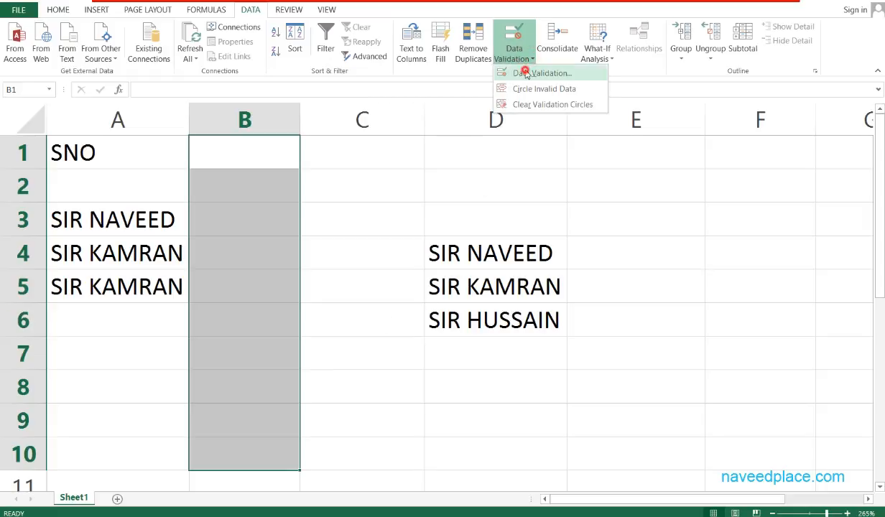
pyautogui.click(506, 75)
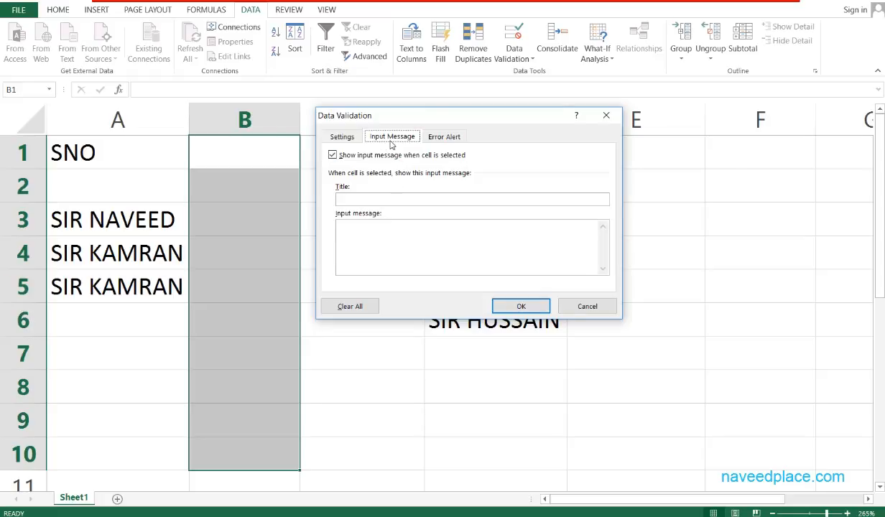
pyautogui.click(374, 199)
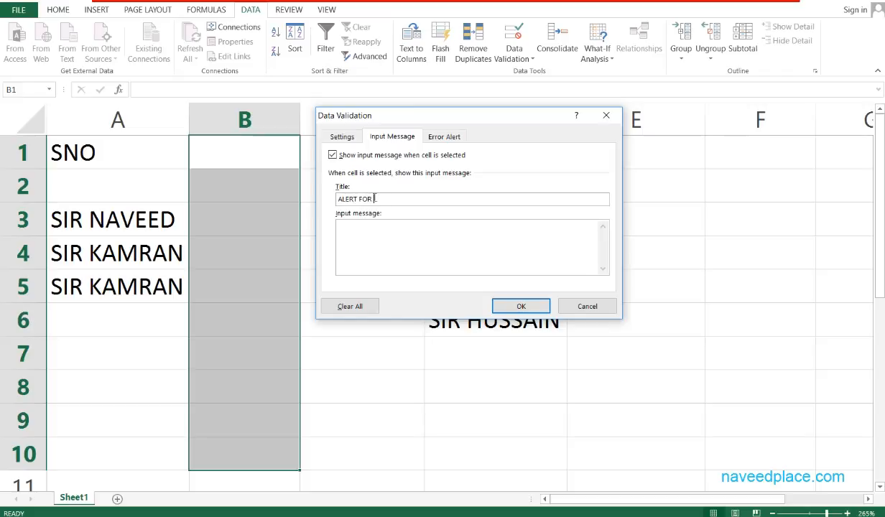
pyautogui.click(409, 253)
pyautogui.write('NKNSKNKNSKNFKLSNFKSNFKLNSFKN')
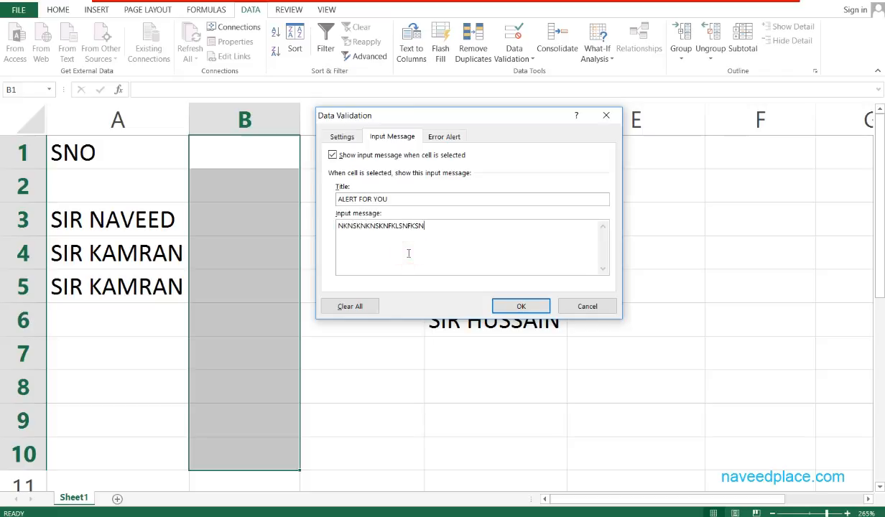
pyautogui.click(520, 305)
pyautogui.click(431, 408)
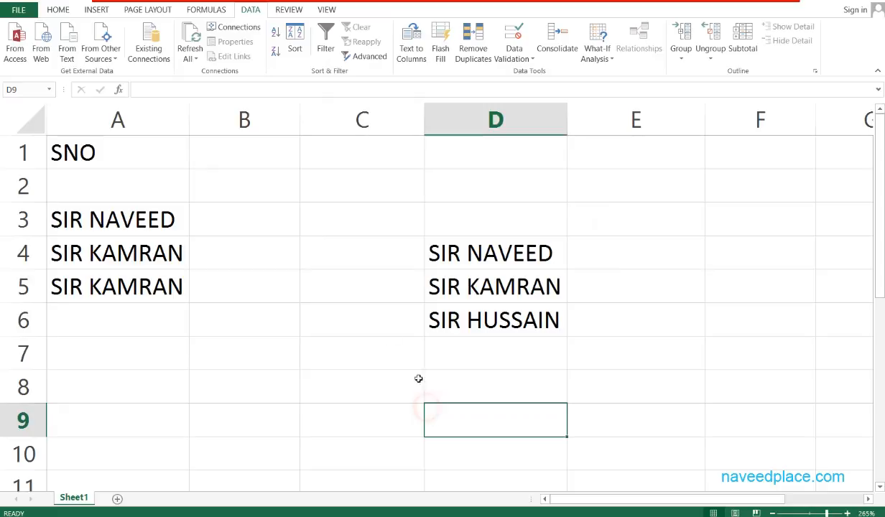
# Select individual cells between B2 and B6 to check the input message shown for each one
pyautogui.click(260, 209)
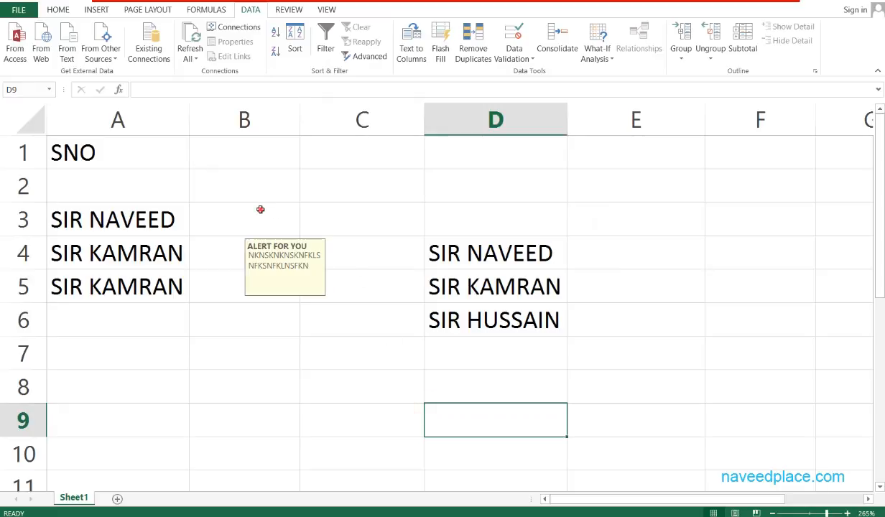
pyautogui.click(239, 245)
pyautogui.click(239, 184)
pyautogui.click(239, 229)
pyautogui.click(233, 255)
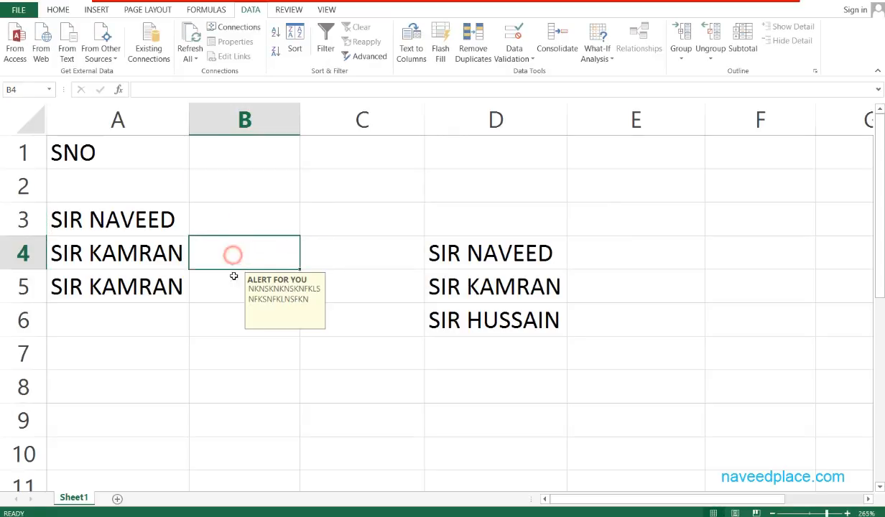
pyautogui.click(233, 290)
pyautogui.click(252, 253)
pyautogui.click(288, 220)
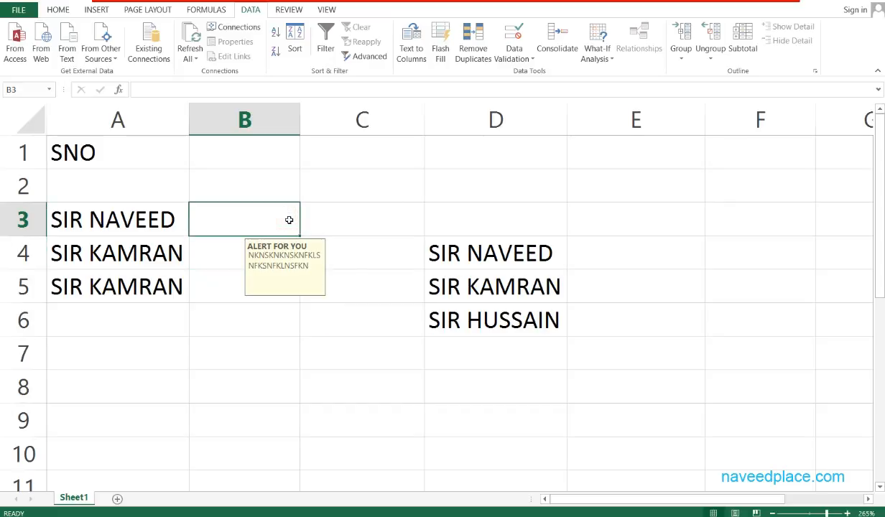
pyautogui.click(245, 269)
pyautogui.click(245, 329)
pyautogui.click(244, 259)
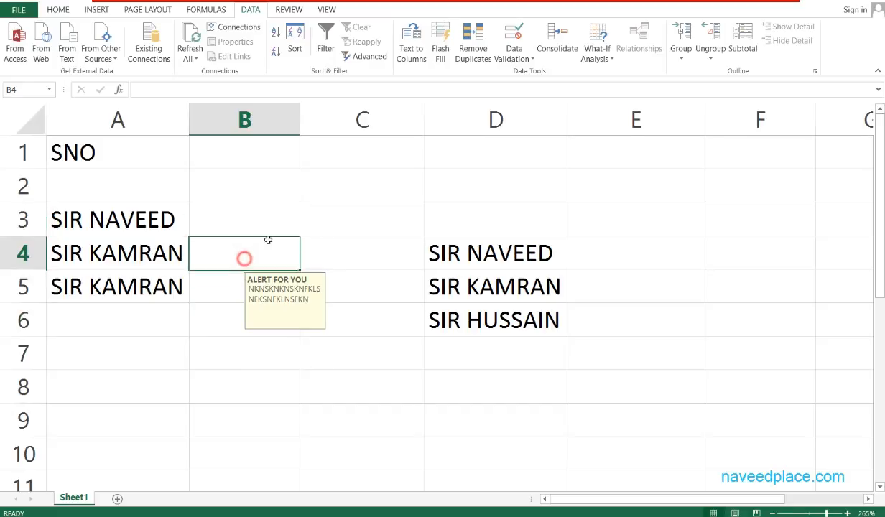
# Review the input message title and text set for cell B4 and close the validation settings without saving
pyautogui.click(514, 60)
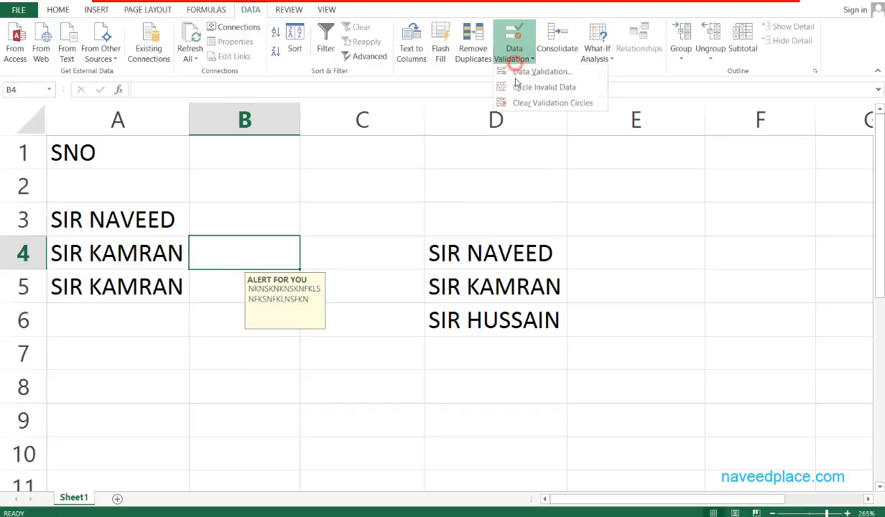
pyautogui.click(532, 73)
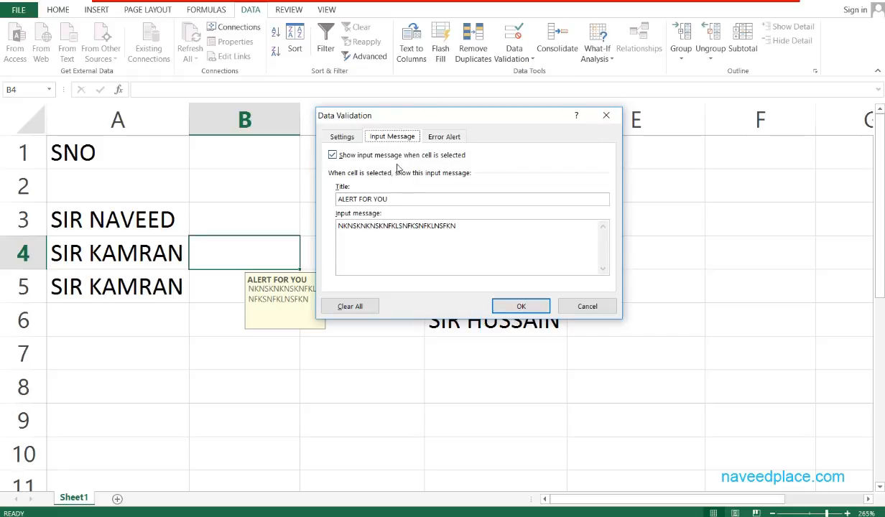
pyautogui.click(402, 201)
pyautogui.moveTo(458, 226); pyautogui.dragTo(348, 226)
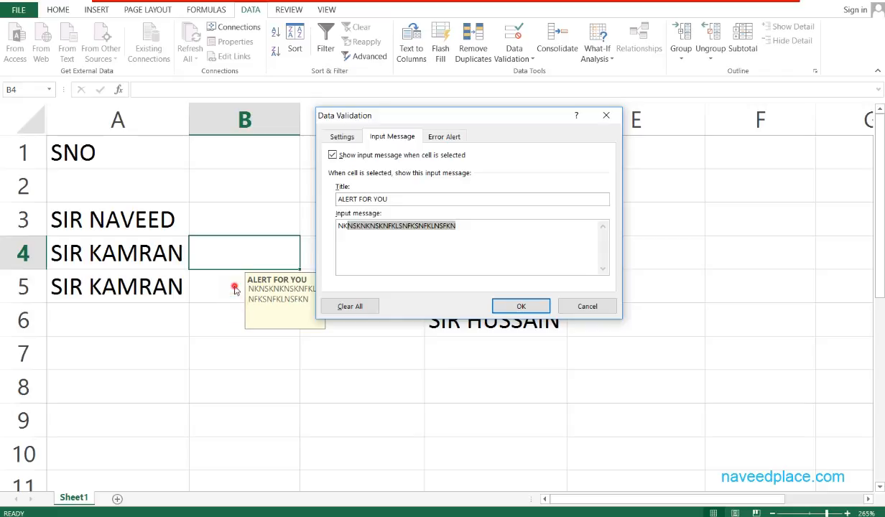
pyautogui.click(590, 310)
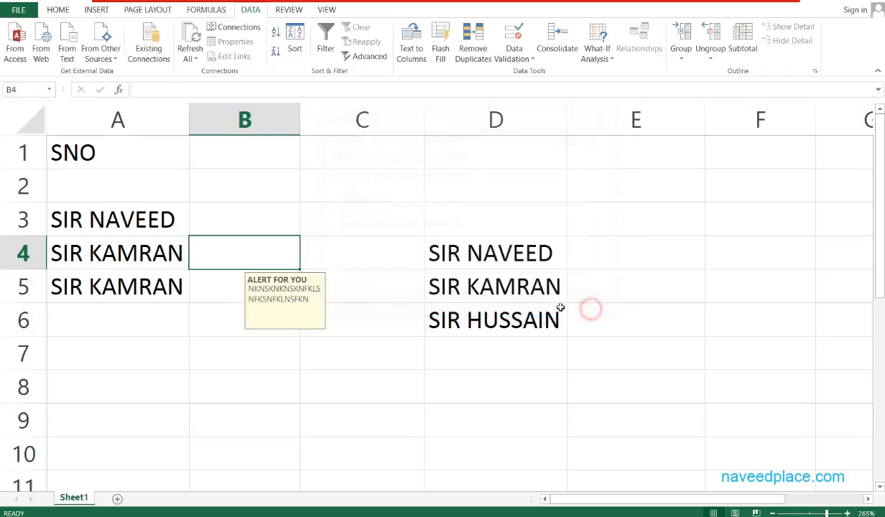
# Try to clear validation circles with cells B1:B6 selected
pyautogui.click(513, 55)
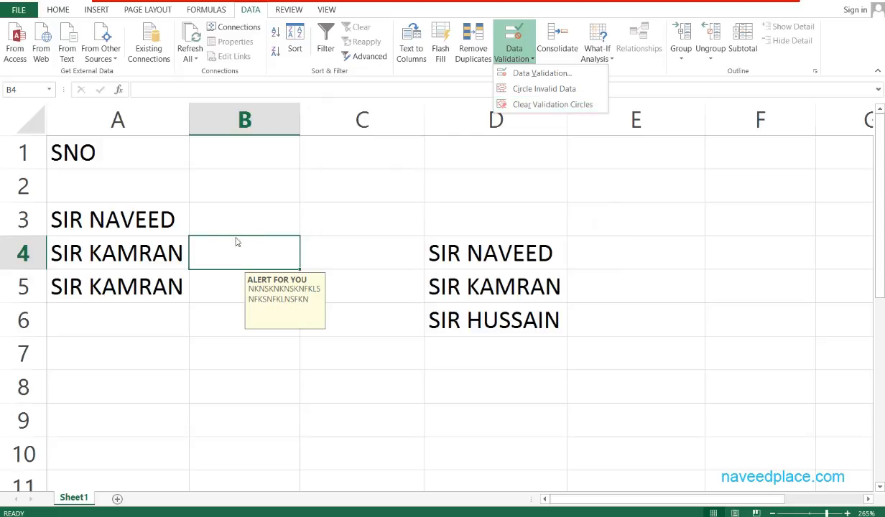
pyautogui.click(249, 203)
pyautogui.moveTo(259, 199); pyautogui.dragTo(261, 386)
pyautogui.click(261, 387)
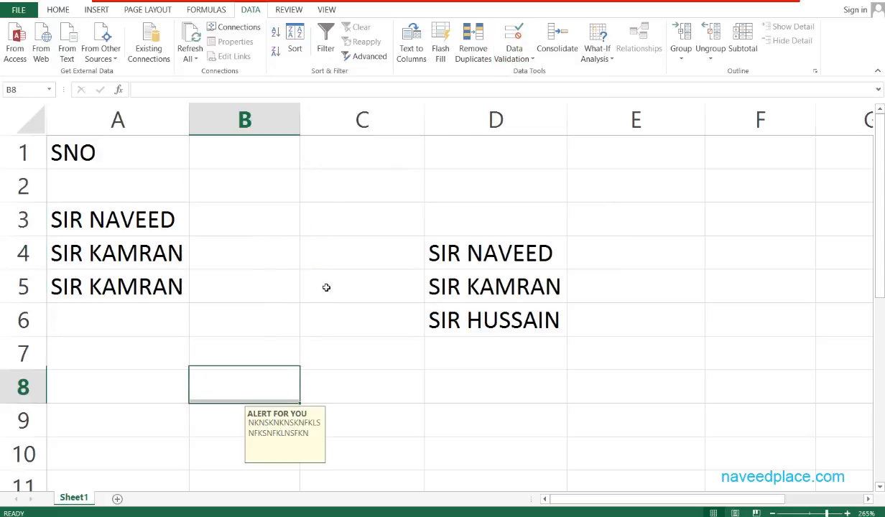
pyautogui.moveTo(263, 164); pyautogui.dragTo(263, 381)
pyautogui.click(263, 385)
pyautogui.moveTo(267, 311); pyautogui.dragTo(267, 145)
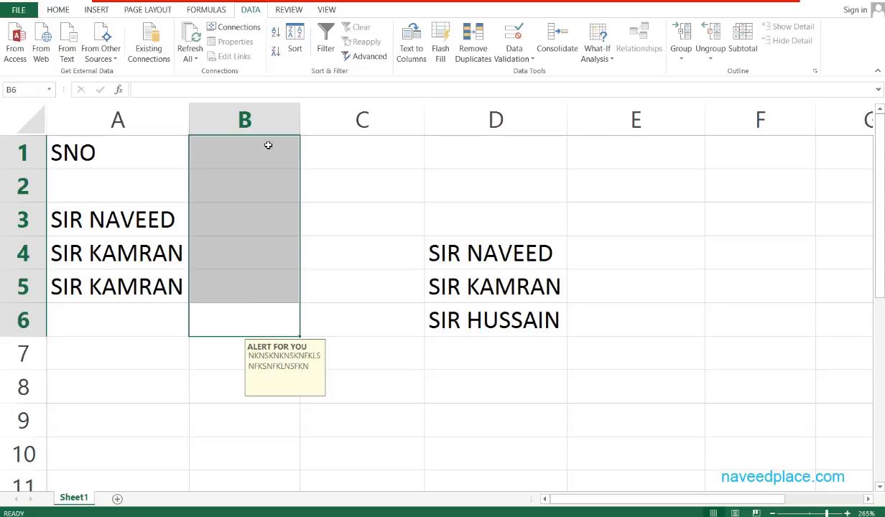
pyautogui.click(514, 60)
pyautogui.click(518, 106)
pyautogui.click(338, 264)
pyautogui.click(302, 213)
pyautogui.click(288, 242)
pyautogui.click(162, 241)
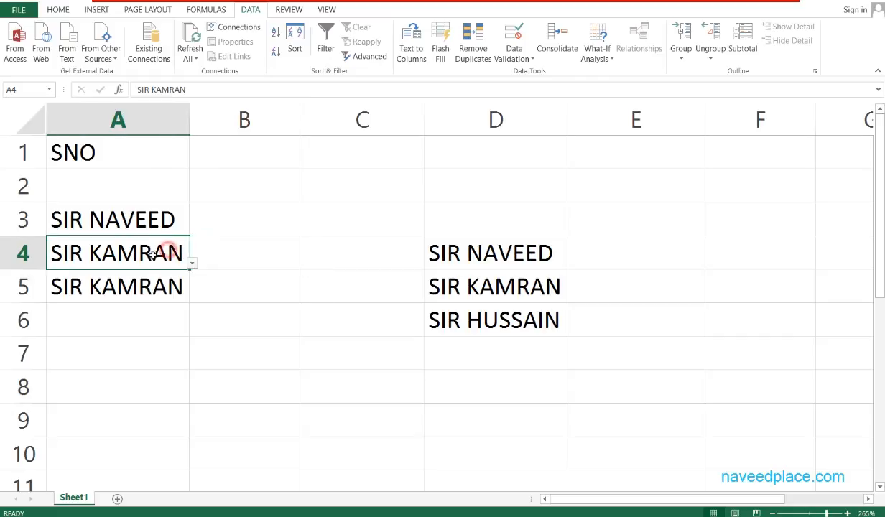
pyautogui.click(140, 304)
pyautogui.click(300, 275)
# Enter the values 12, 12 and 31 in cells C4, C5 and C6
pyautogui.click(337, 248)
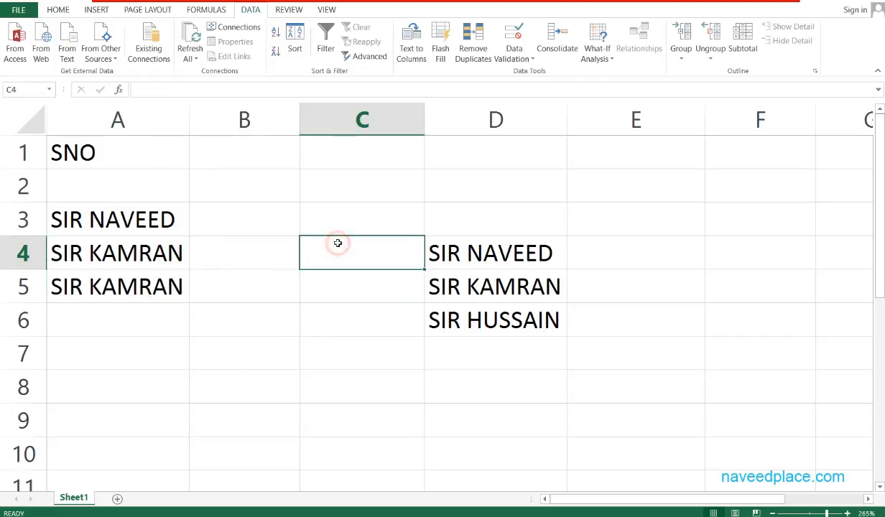
pyautogui.write('12')
pyautogui.press('Return')
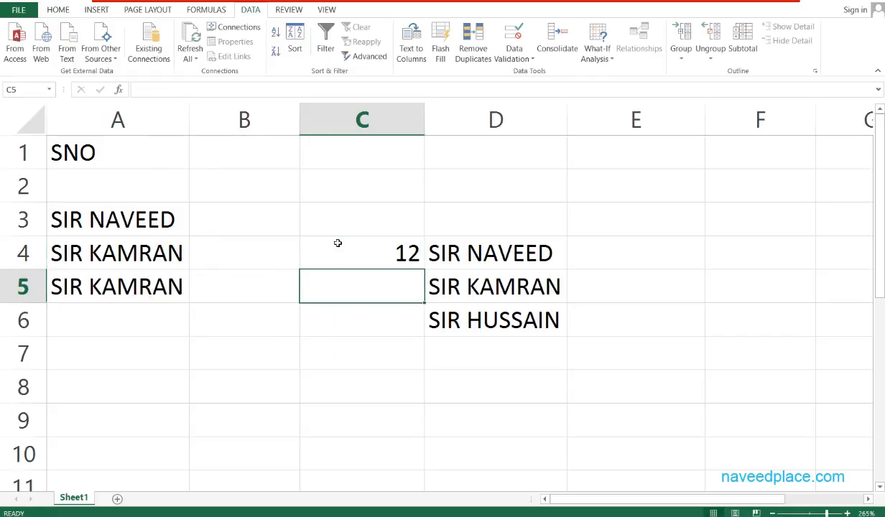
pyautogui.write('12')
pyautogui.press('Return')
pyautogui.write('31')
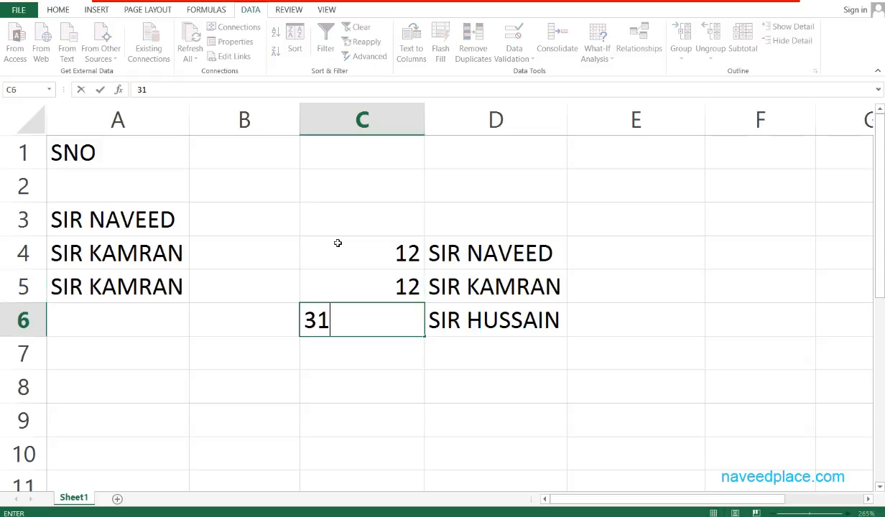
pyautogui.press('Return')
# Apply a Whole number validation rule to cells C3:C9 using the between operator with a minimum of 1 and a maximum
pyautogui.moveTo(357, 384); pyautogui.dragTo(356, 406)
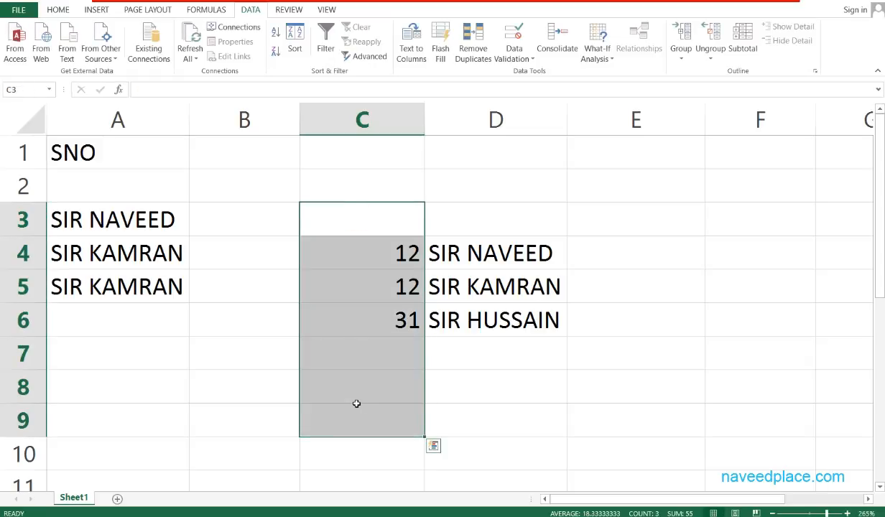
pyautogui.click(512, 57)
pyautogui.click(513, 73)
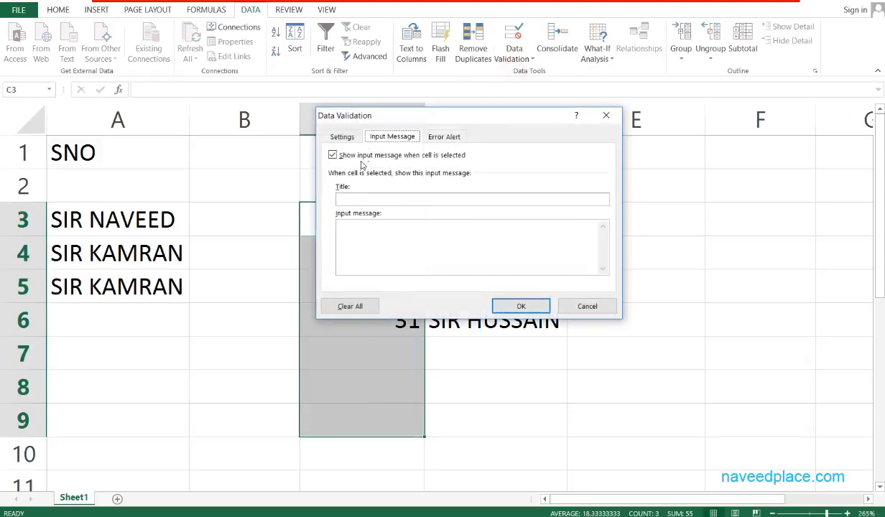
pyautogui.click(342, 136)
pyautogui.click(415, 178)
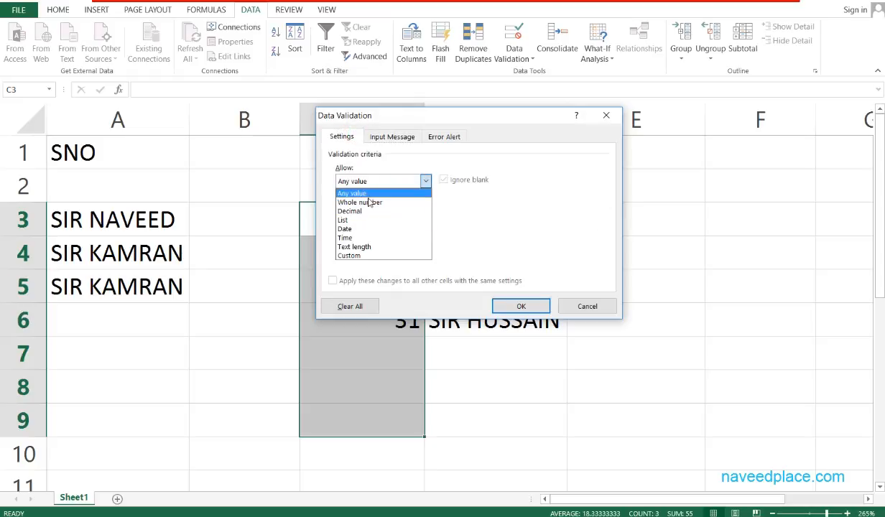
pyautogui.click(361, 203)
pyautogui.click(385, 205)
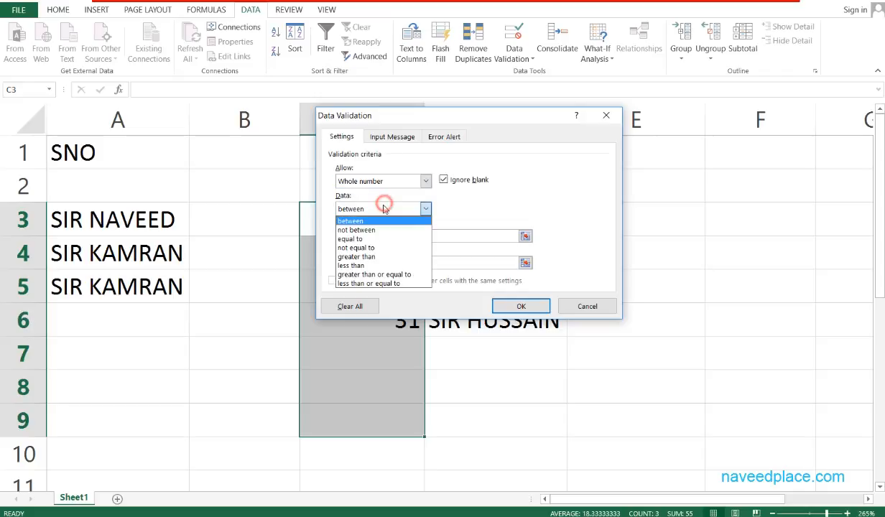
pyautogui.click(373, 204)
pyautogui.click(410, 235)
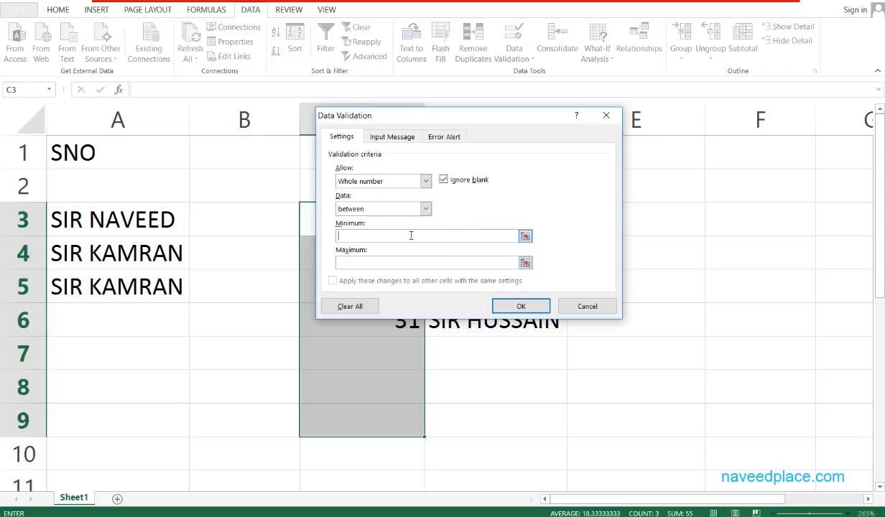
pyautogui.write('1')
pyautogui.click(407, 262)
pyautogui.click(518, 306)
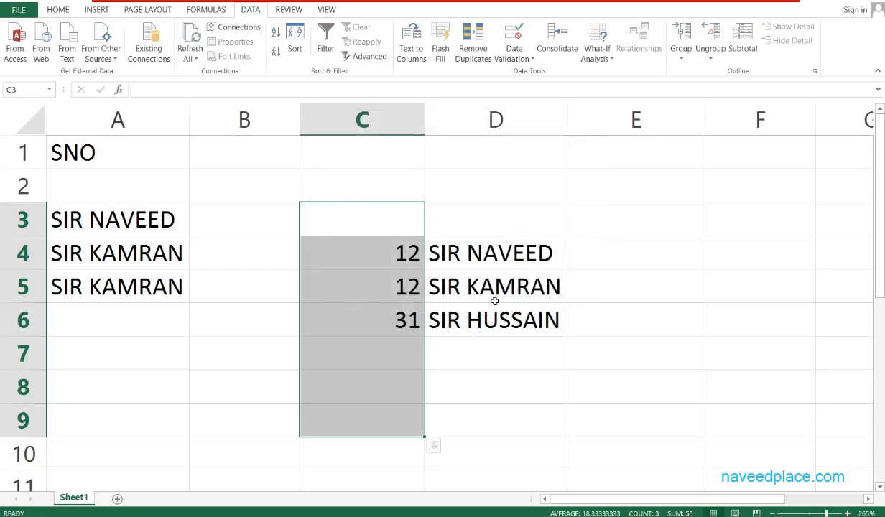
# Test the whole number rule by trying to enter "S" in cell C7, and discard the entry
pyautogui.click(384, 311)
pyautogui.moveTo(399, 223); pyautogui.dragTo(401, 394)
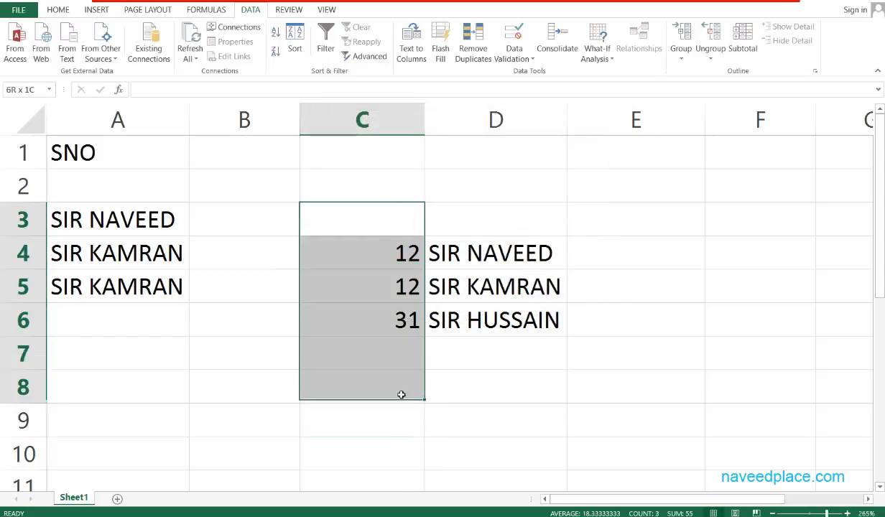
pyautogui.click(401, 362)
pyautogui.write('S')
pyautogui.press('Return')
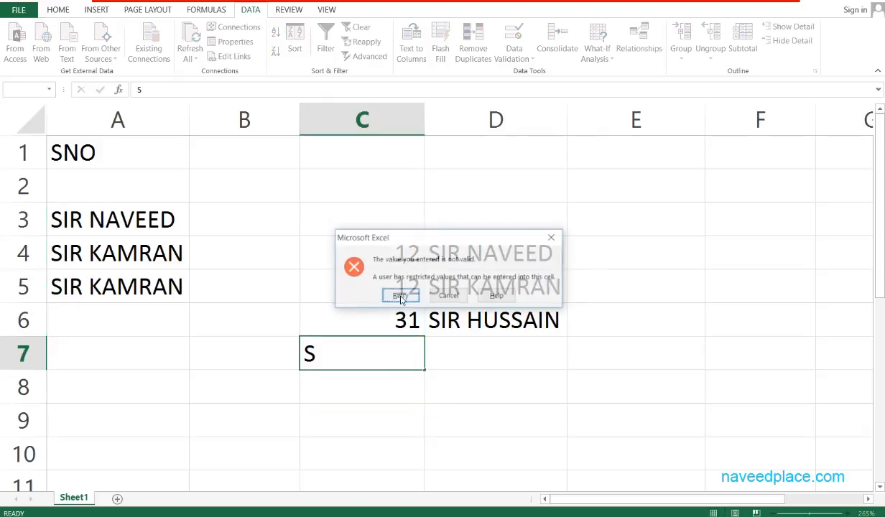
pyautogui.press('Escape')
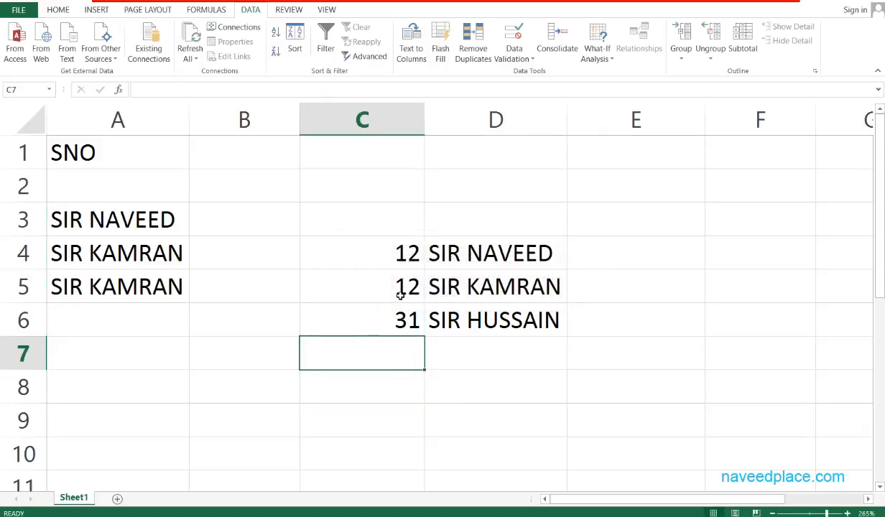
# Circle the invalid data on the sheet with cells C2:C8 selected
pyautogui.moveTo(401, 201); pyautogui.dragTo(372, 403)
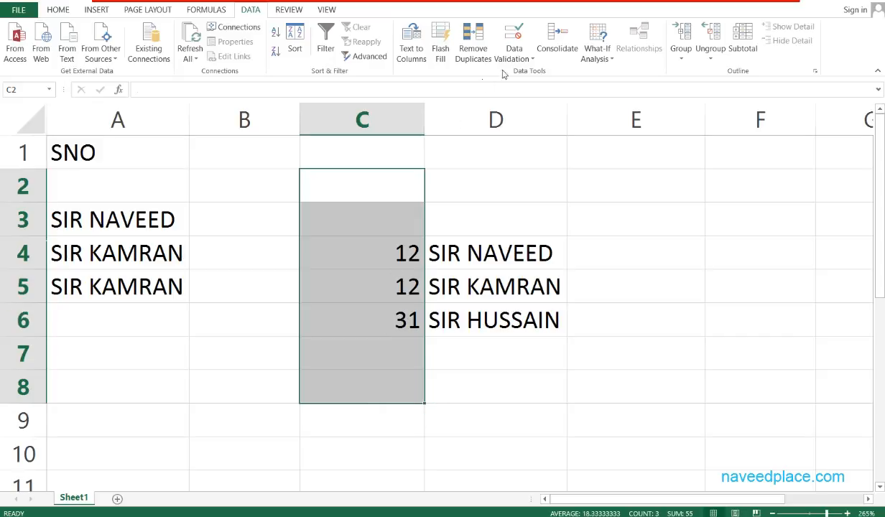
pyautogui.click(523, 62)
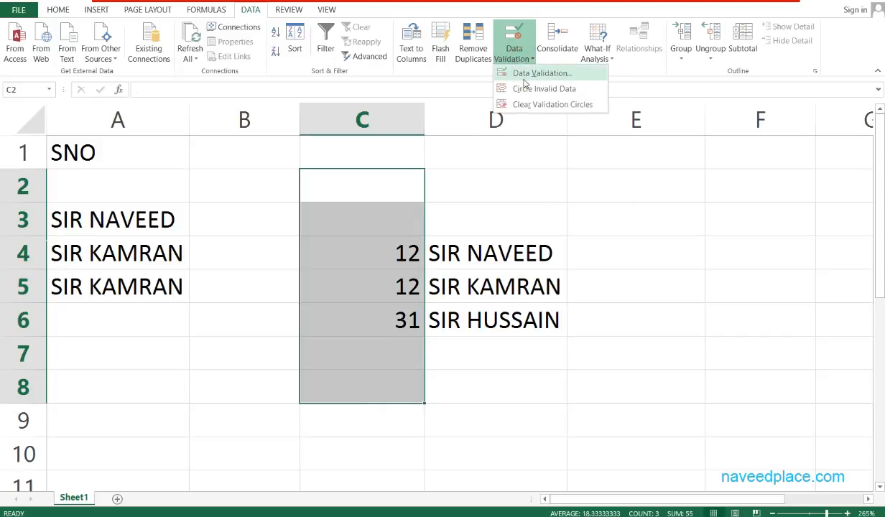
pyautogui.click(525, 86)
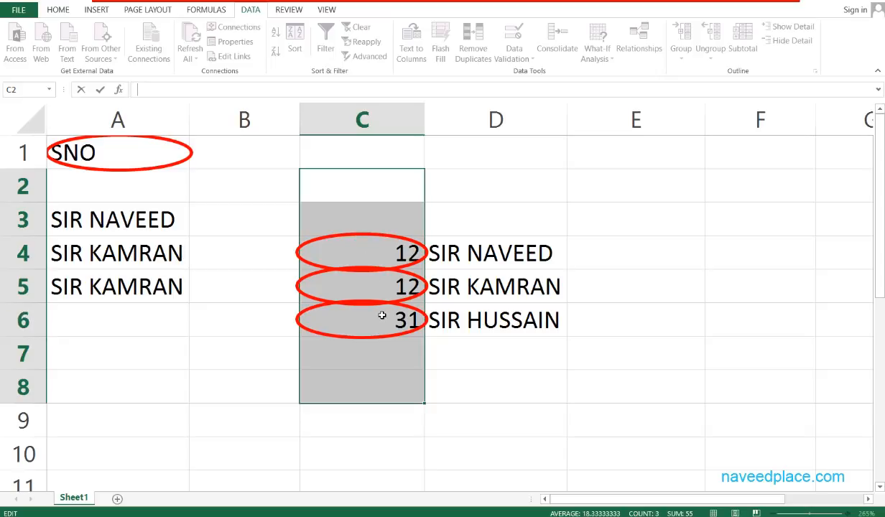
# Examine the circled entries in cells C4:C6 and the available command for clearing validation circles
pyautogui.click(393, 361)
pyautogui.click(392, 321)
pyautogui.moveTo(390, 234); pyautogui.dragTo(392, 350)
pyautogui.click(393, 351)
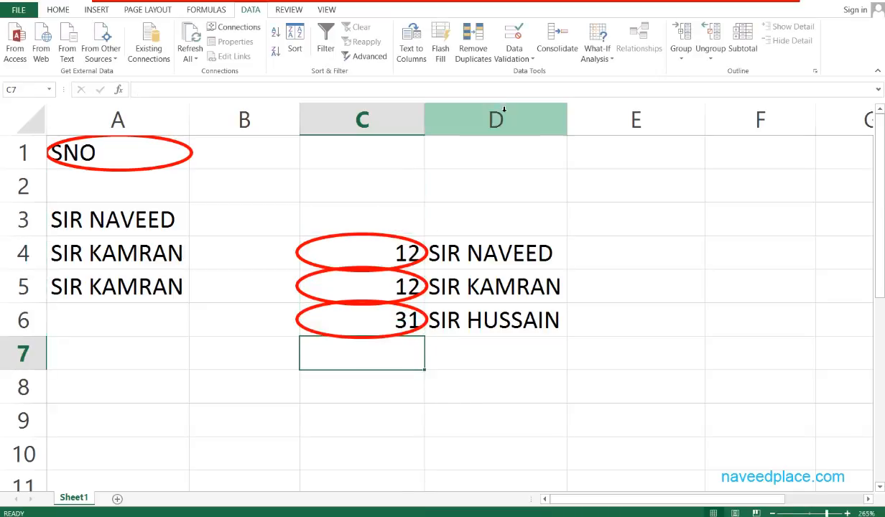
pyautogui.click(524, 60)
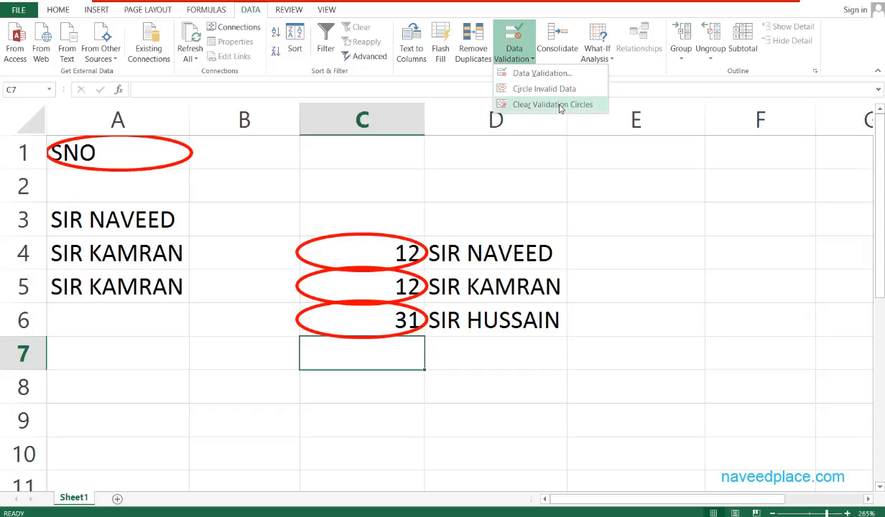
pyautogui.click(354, 207)
pyautogui.click(377, 245)
pyautogui.moveTo(377, 284); pyautogui.dragTo(375, 362)
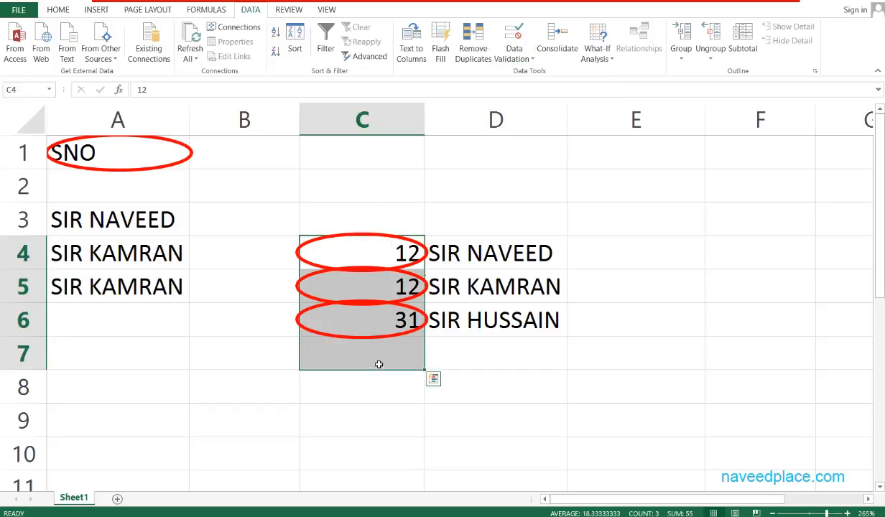